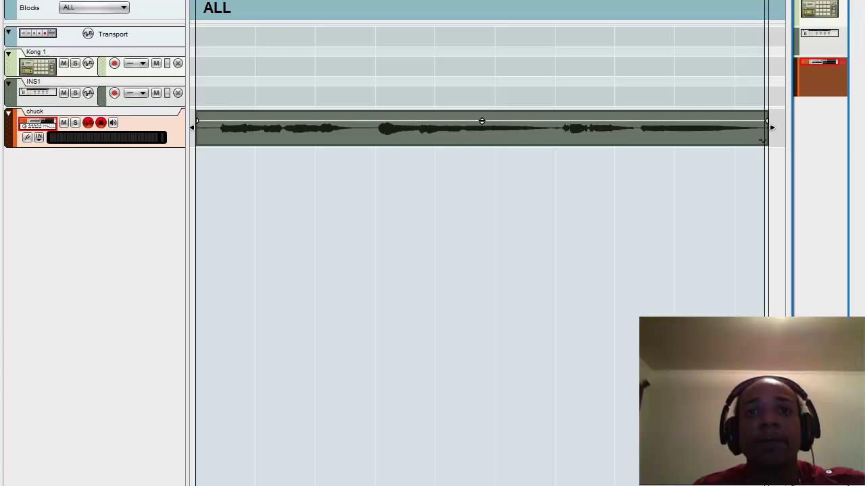
Select the vocal clip on the chuck track and start playback
click(482, 121)
key(space)
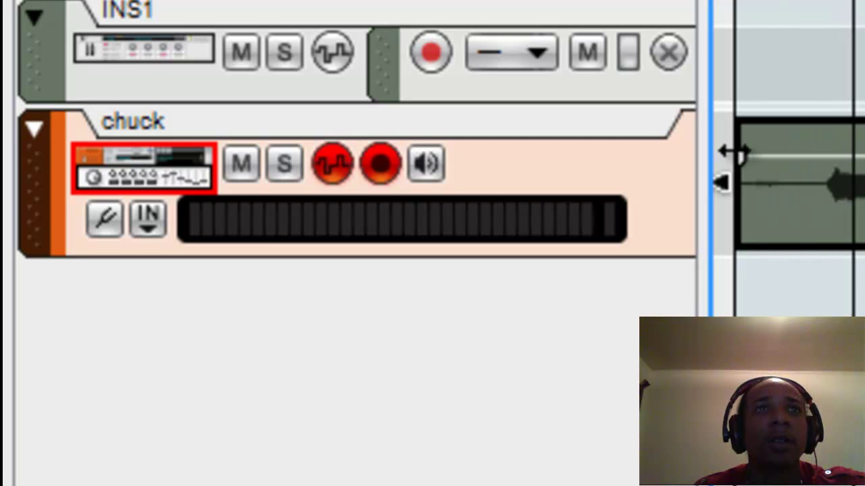
Add a fade-in to the vocal clip, erase the quiet stretch between phrases, and replay it
drag(740, 156, 838, 157)
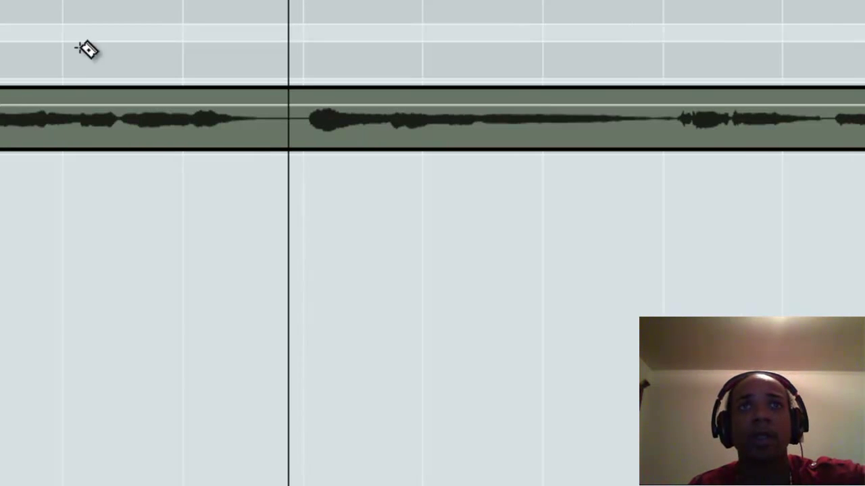
drag(370, 117, 161, 114)
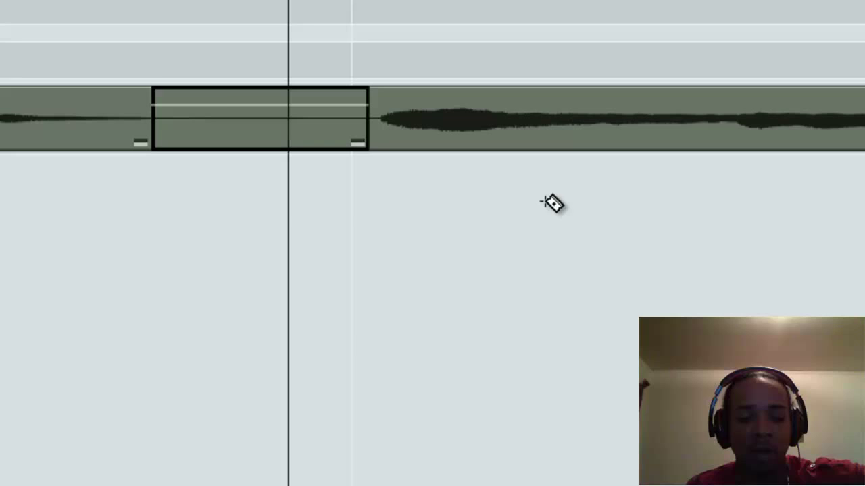
click(223, 107)
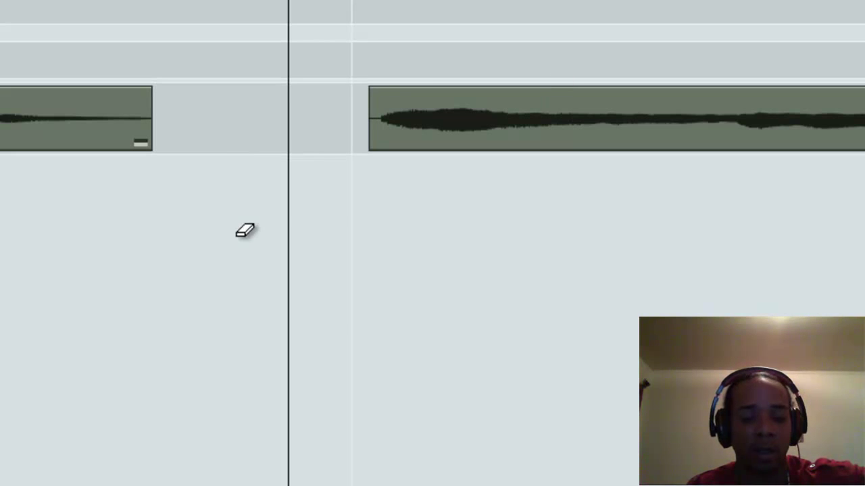
key(w)
key(w)
key(w)
key(w)
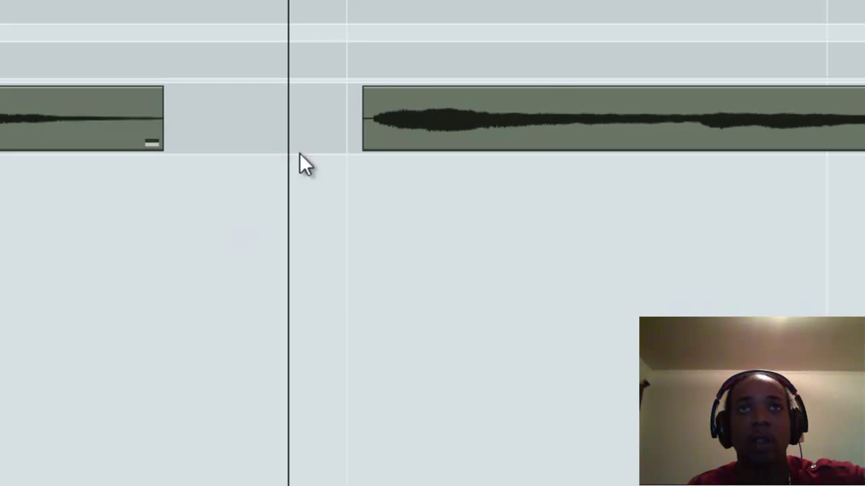
key(w)
key(w)
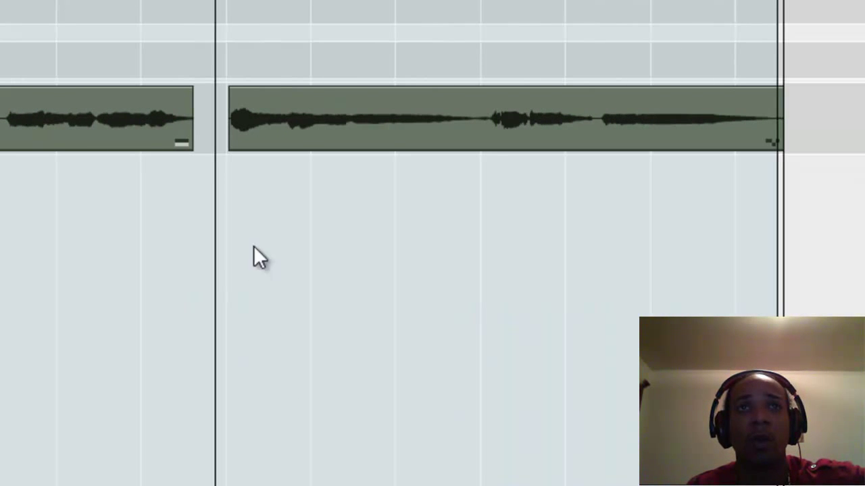
key(space)
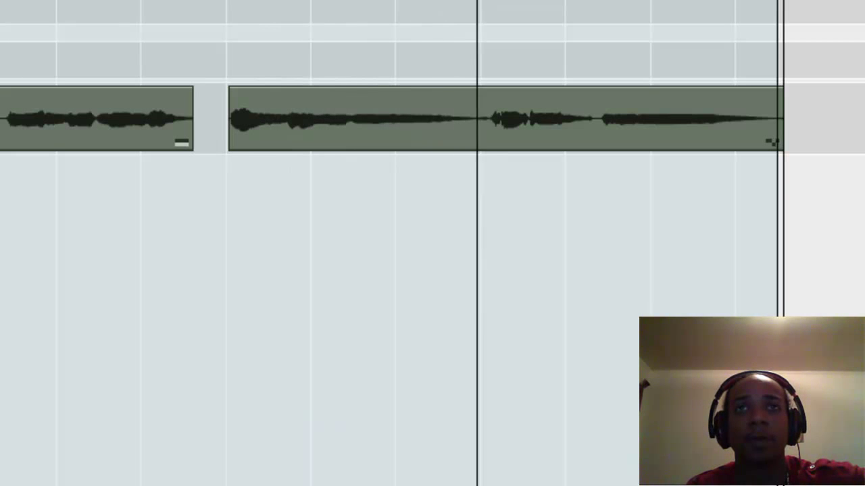
Stop playback and erase the quiet section just before the next vocal phrase
click(446, 50)
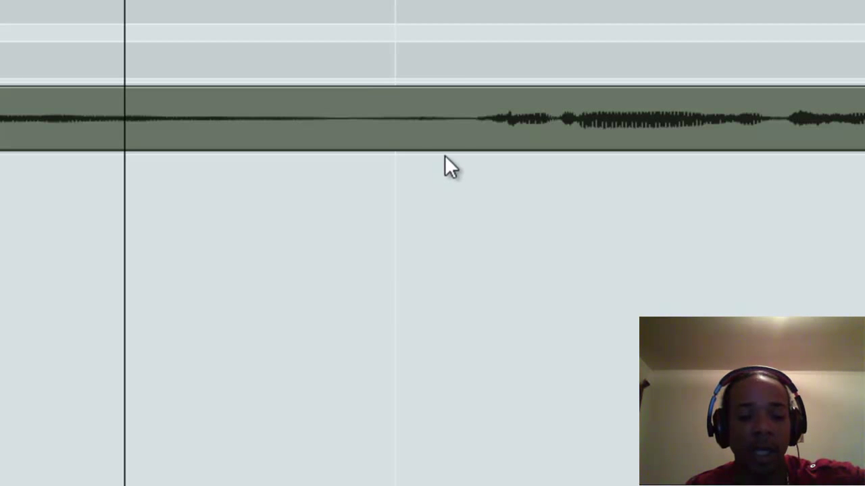
drag(475, 113, 344, 88)
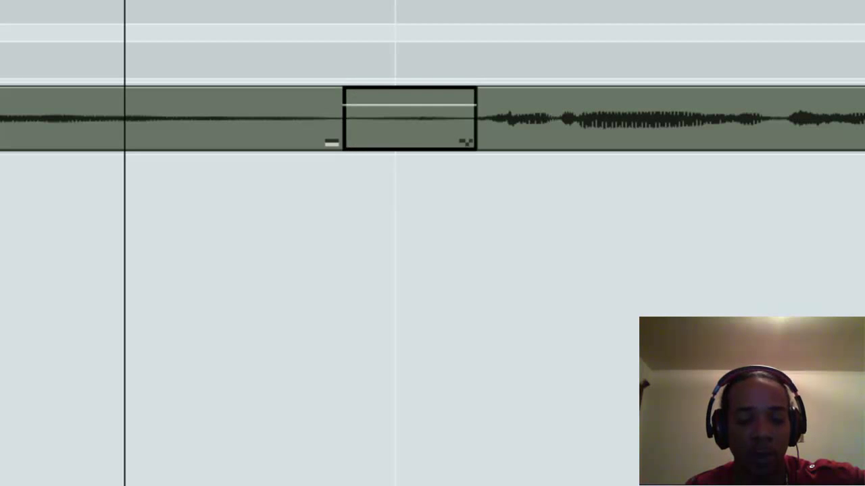
click(416, 110)
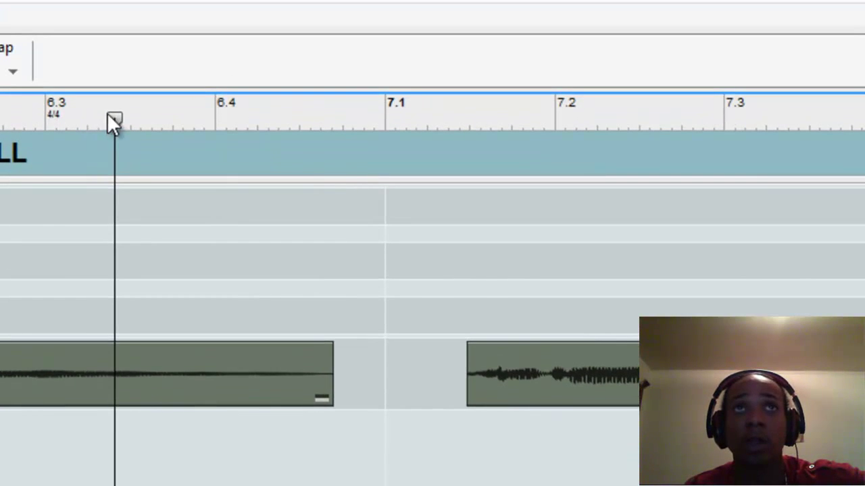
Play the vocal across the second gap to audition it
drag(114, 121, 82, 120)
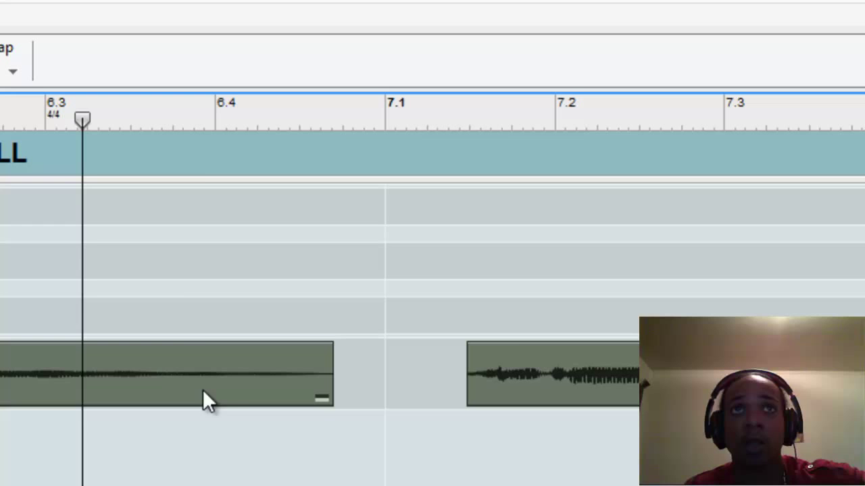
key(space)
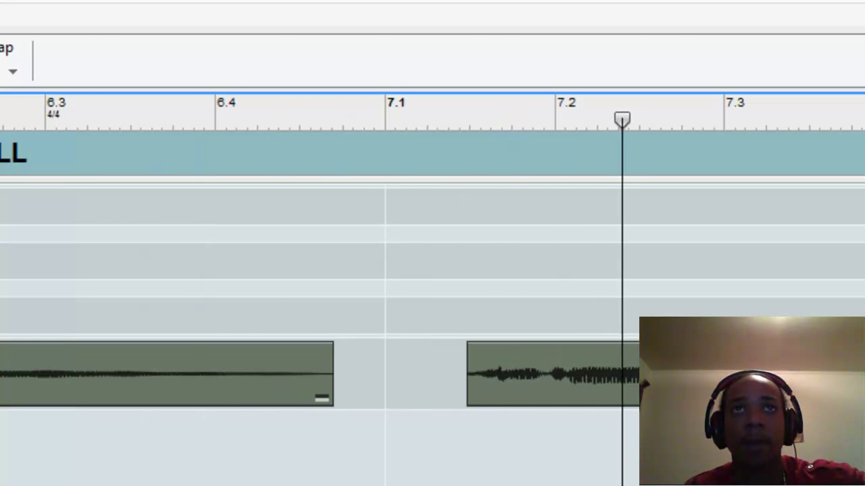
key(space)
Set a 0.5 fade-out on the earlier clip and a 0.5 fade-in on the later clip
click(287, 373)
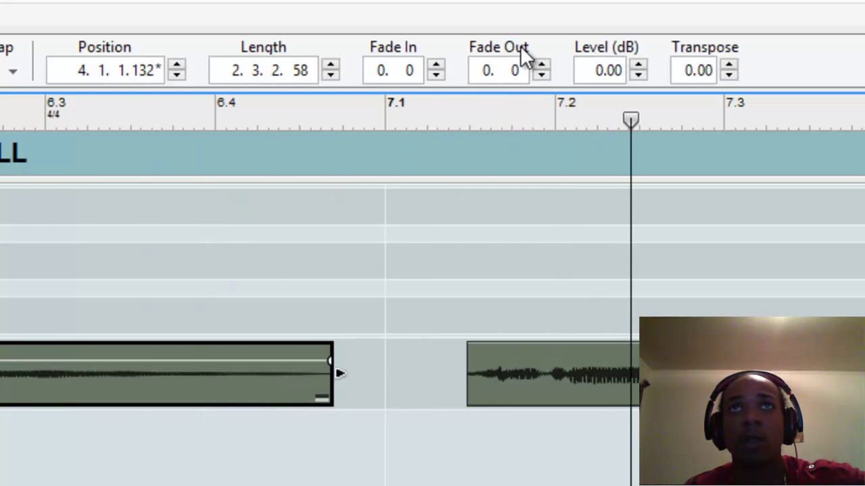
double_click(510, 70)
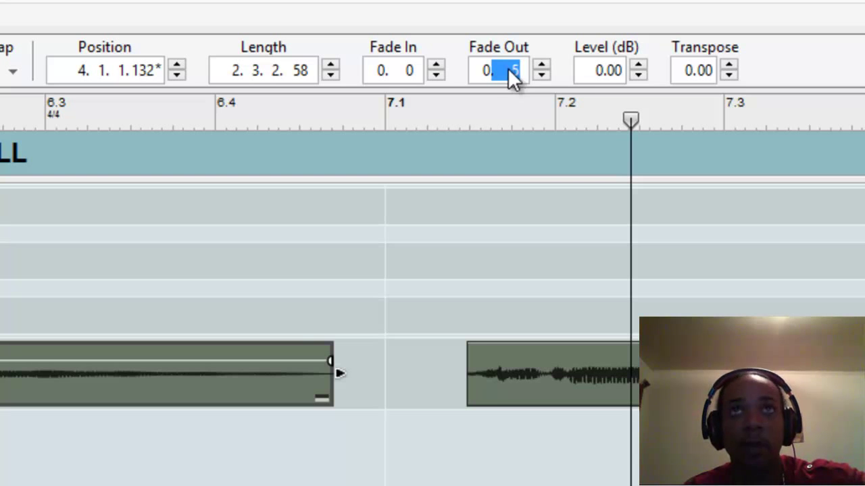
click(497, 397)
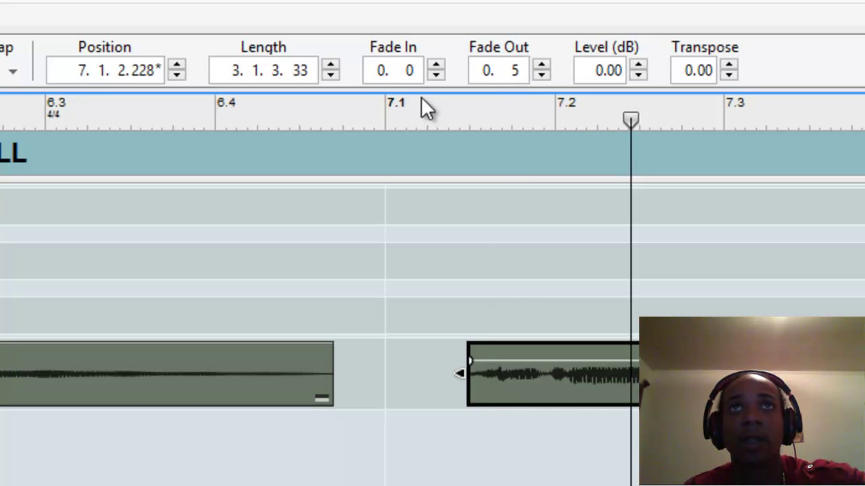
double_click(408, 69)
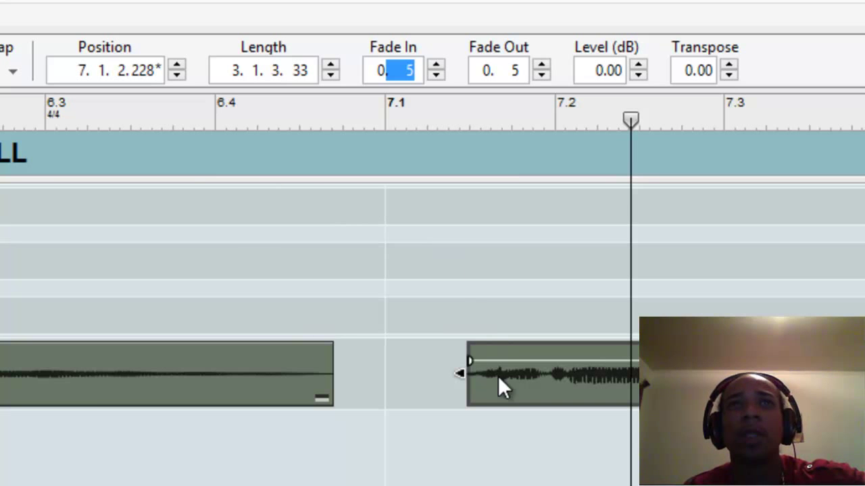
key(Return)
Play back the faded edit from before the gap and zoom the timeline out
click(258, 128)
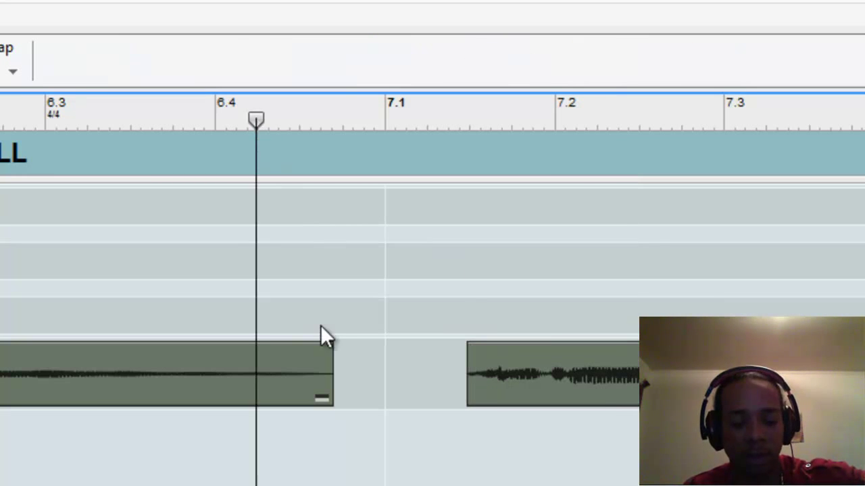
key(space)
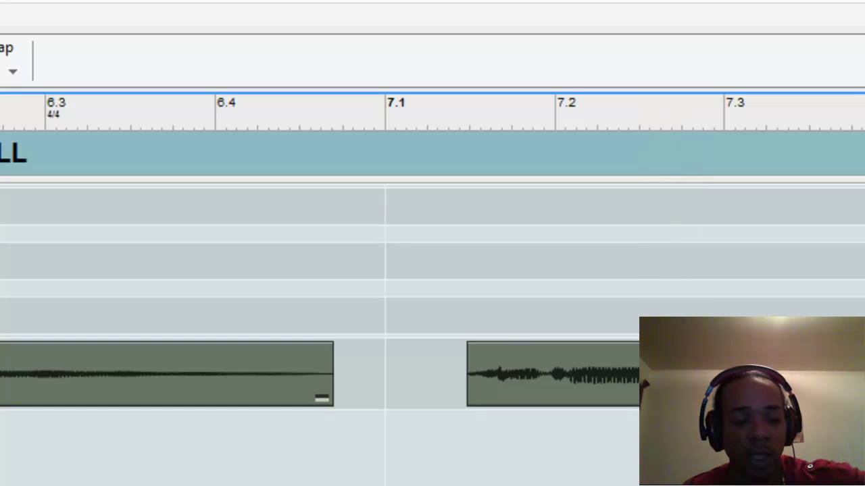
key(w)
key(w)
key(w)
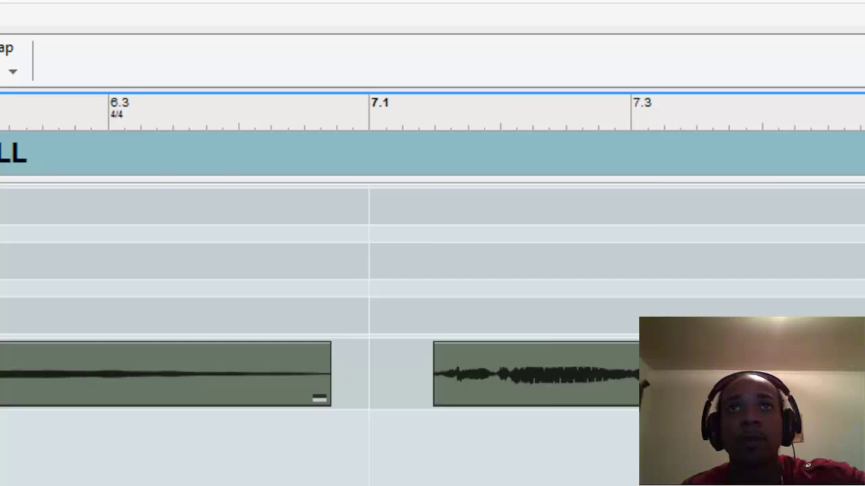
key(w)
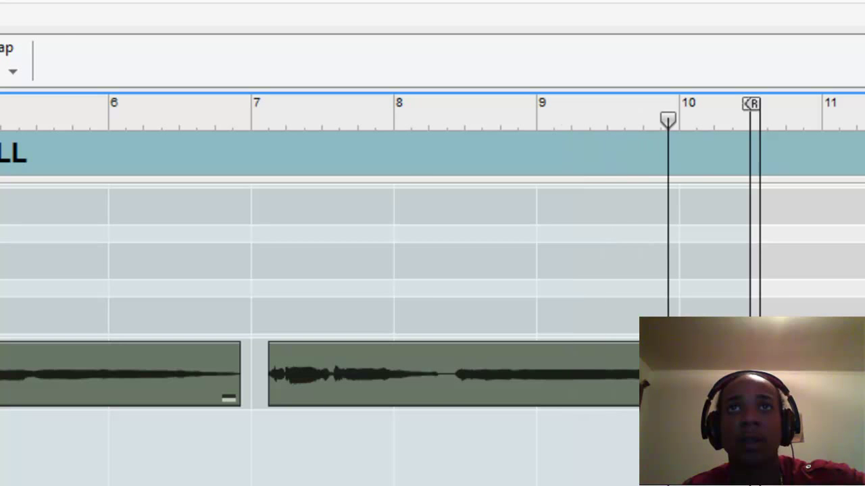
double_click(428, 386)
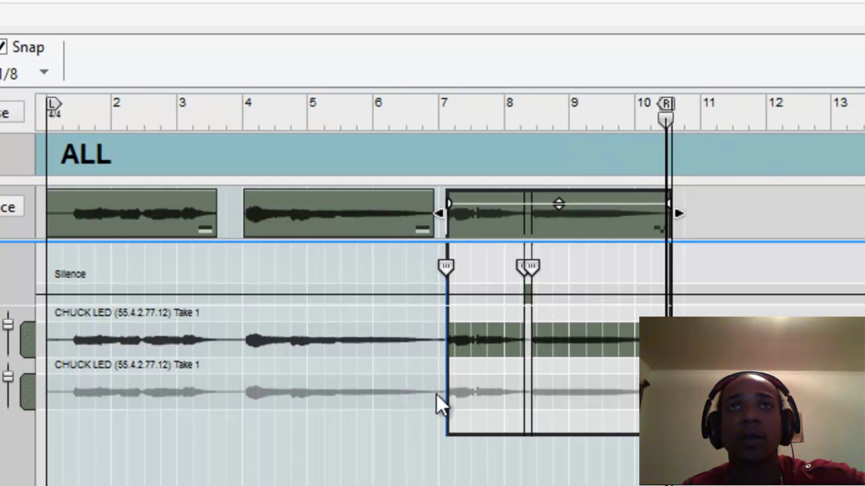
right_click(528, 264)
click(596, 289)
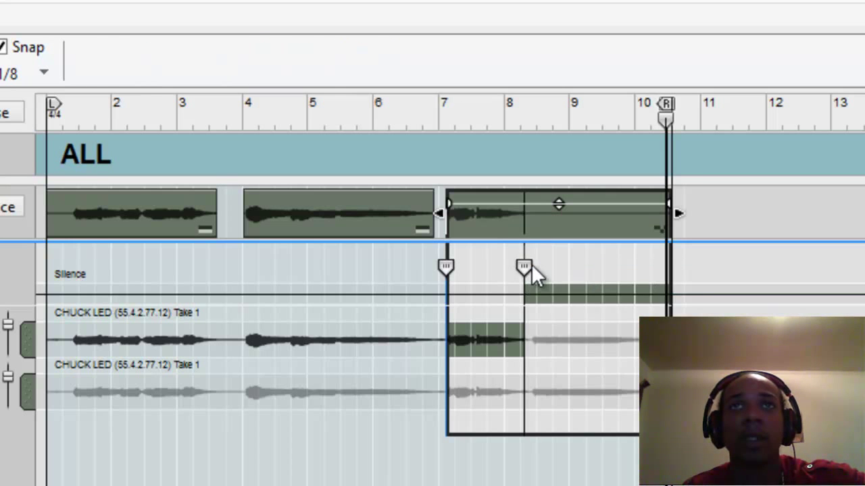
right_click(528, 266)
click(555, 283)
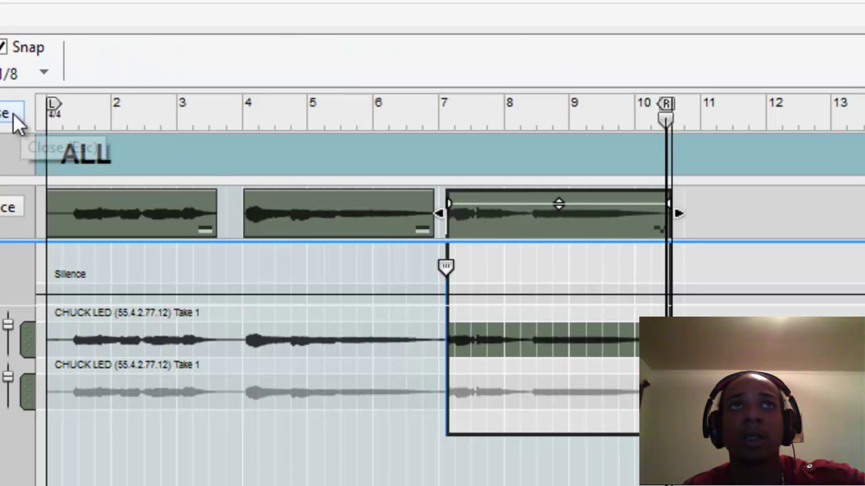
scroll(405, 212, up, 3)
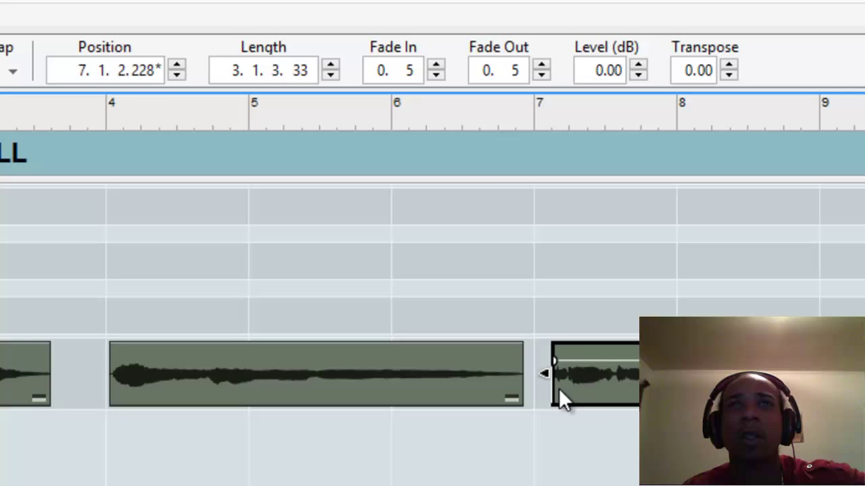
Try extending the later clip's start earlier, trim it back to bar 7, and replay
drag(544, 375, 518, 351)
click(463, 116)
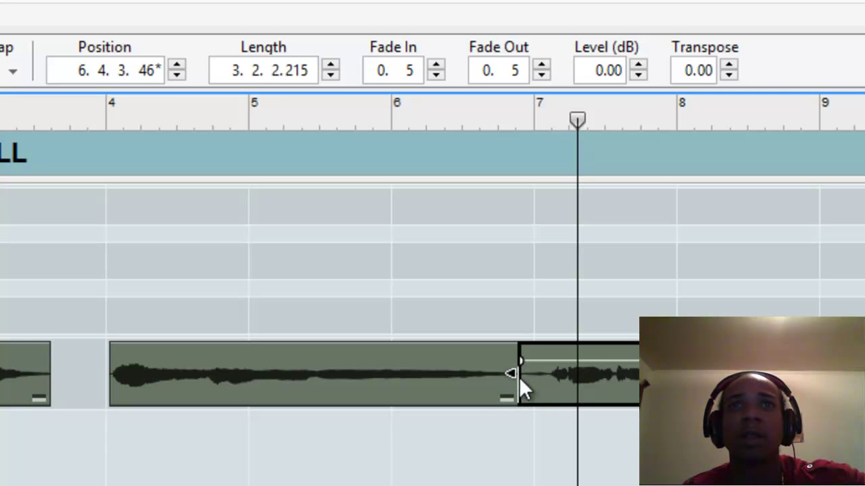
drag(512, 371, 546, 402)
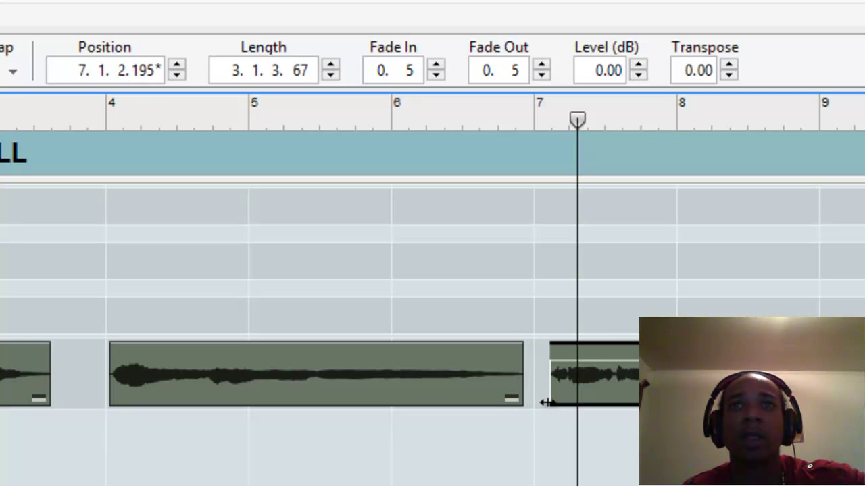
key(space)
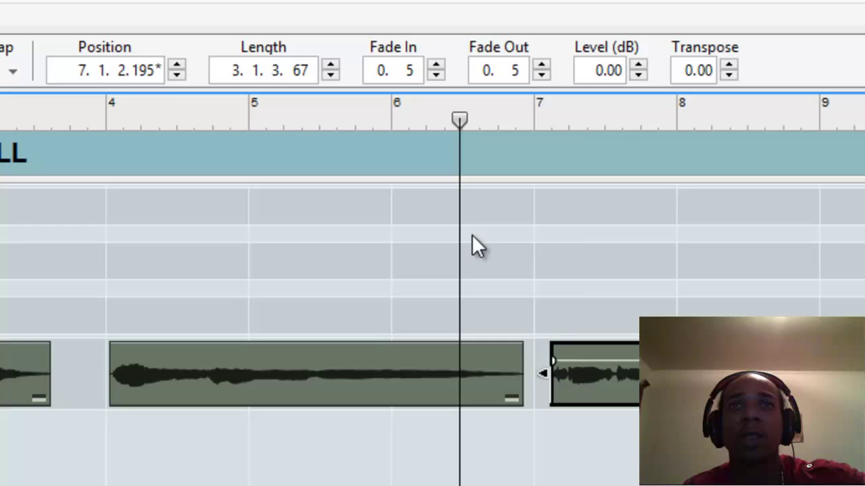
key(space)
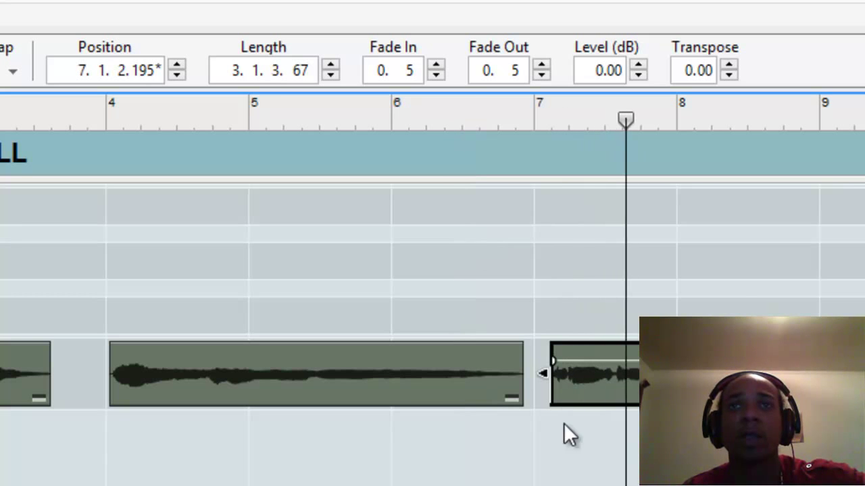
Start the later clip slightly earlier at 7.1.2.94, replay it, then switch to the mixer
mouse_move(546, 368)
mouse_down()
mouse_move(533, 366)
mouse_move(546, 368)
mouse_up()
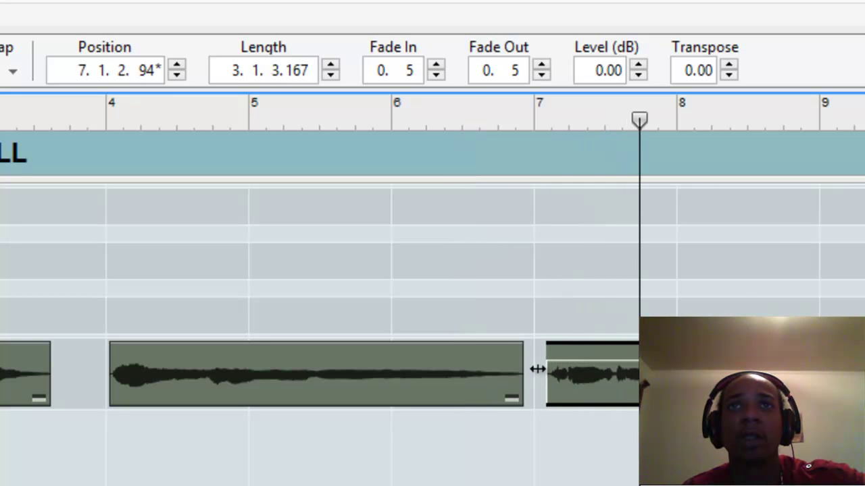
click(448, 125)
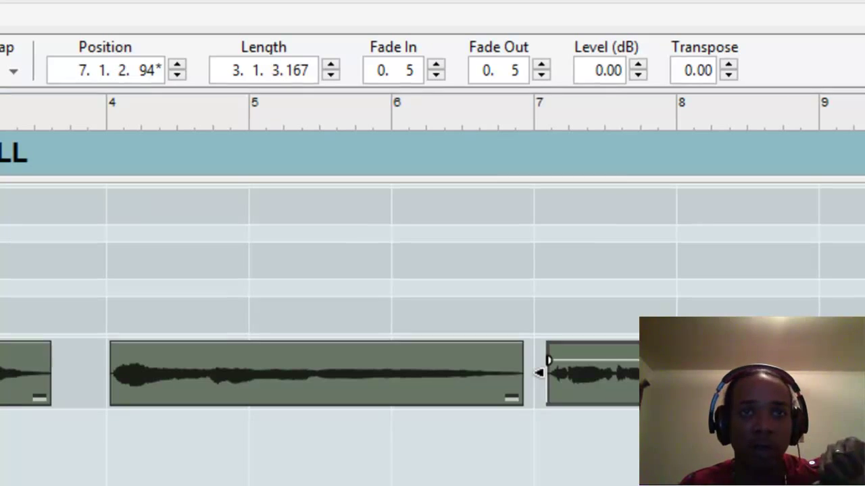
key(F5)
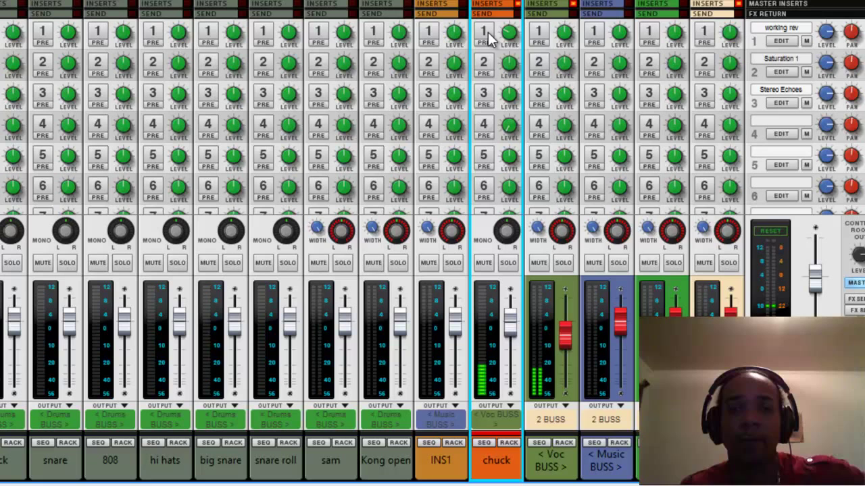
Turn on chuck's FX1 send to working rev and set it to about -22.61 dB
click(486, 33)
mouse_move(509, 31)
mouse_down()
mouse_move(509, 7)
mouse_move(508, 30)
mouse_up()
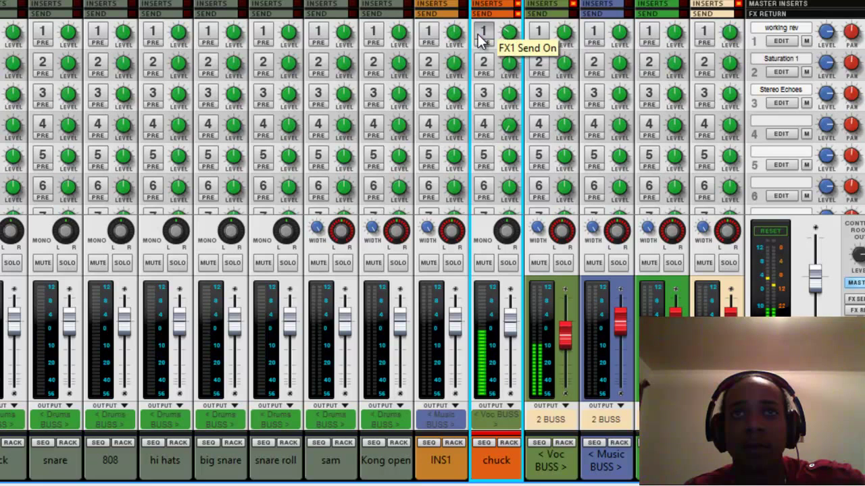
click(480, 35)
click(480, 33)
drag(512, 34, 510, 32)
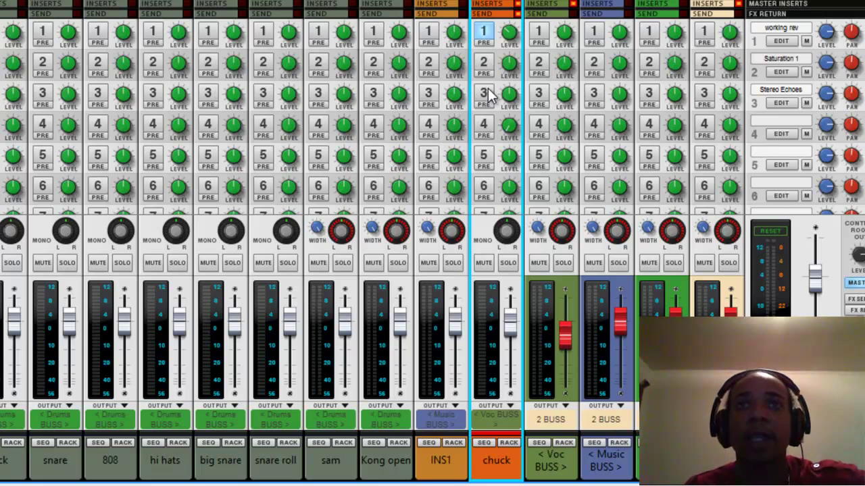
scroll(497, 43, up, 2)
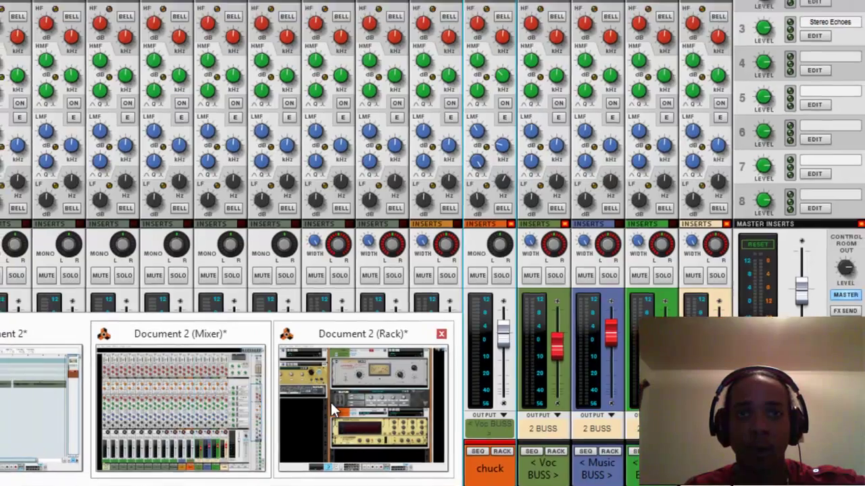
In the rack, A/B chuck's insert effects with BYPASS and keep the Voc BUSS inserts active
click(330, 402)
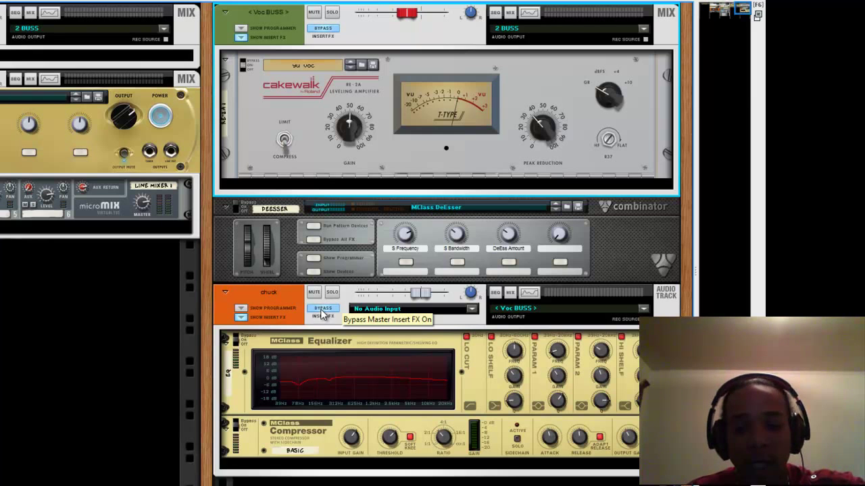
click(323, 363)
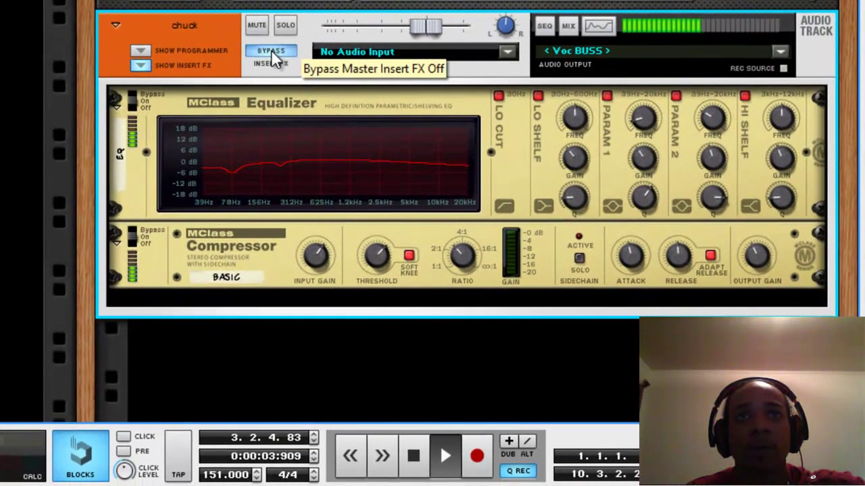
click(325, 310)
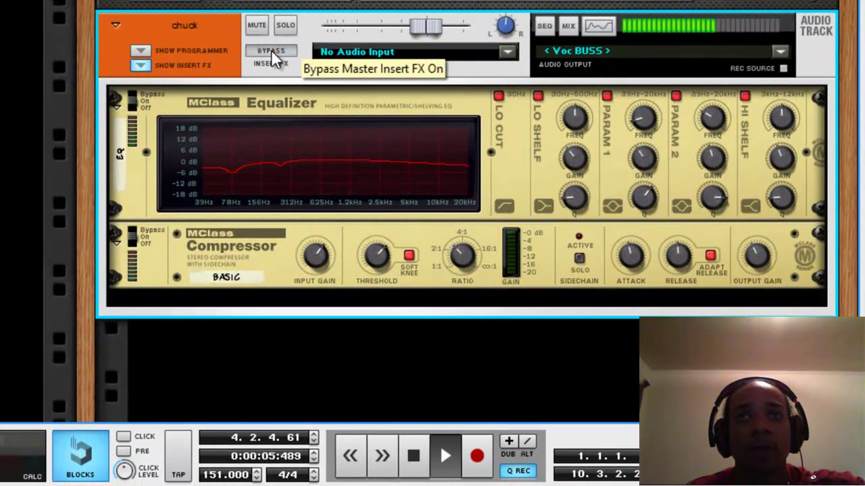
click(271, 51)
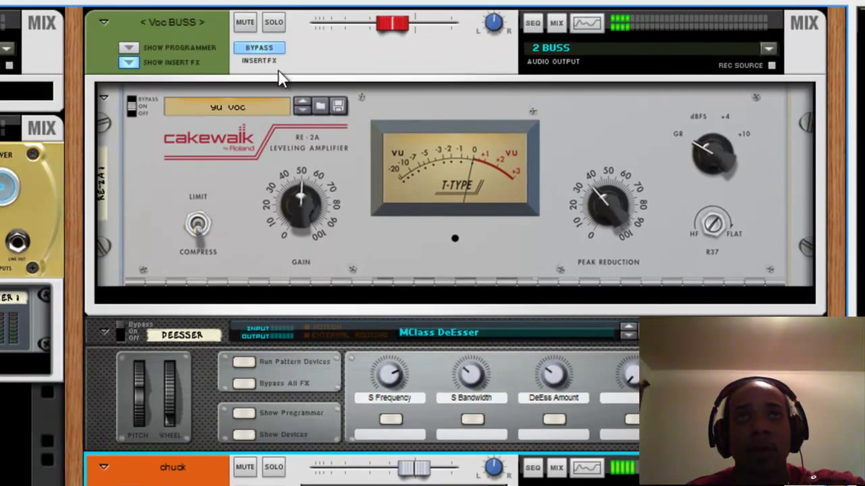
click(256, 51)
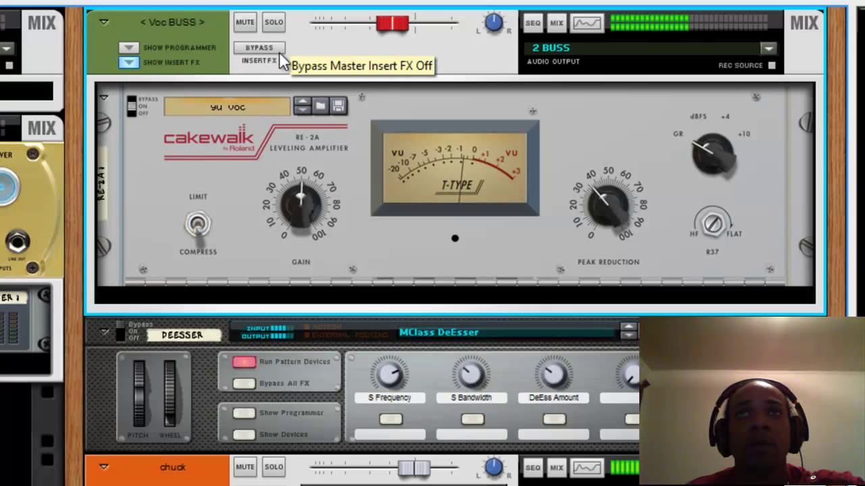
Lower the RE-2A peak reduction from 36% to 29%, compare bypassed, and return to the mixer
drag(591, 204, 589, 218)
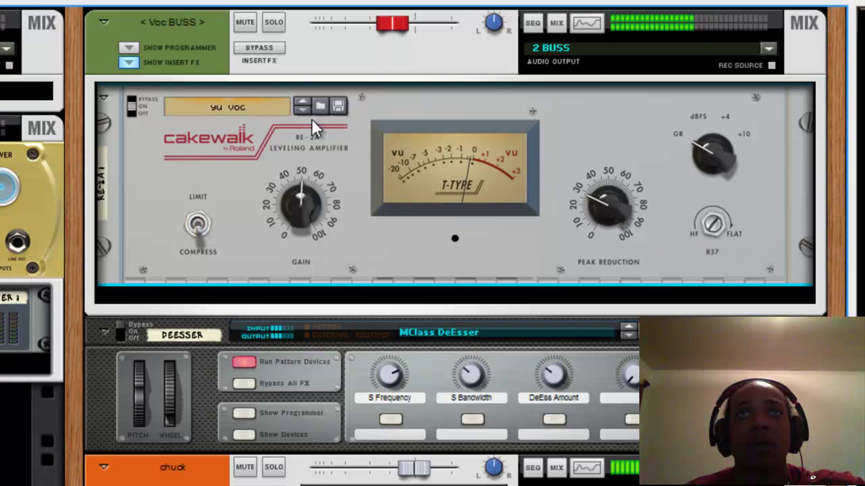
click(277, 50)
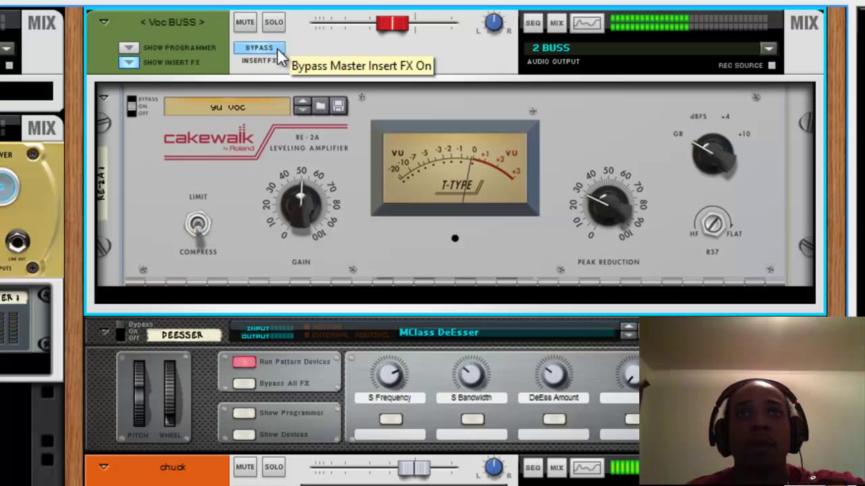
click(277, 48)
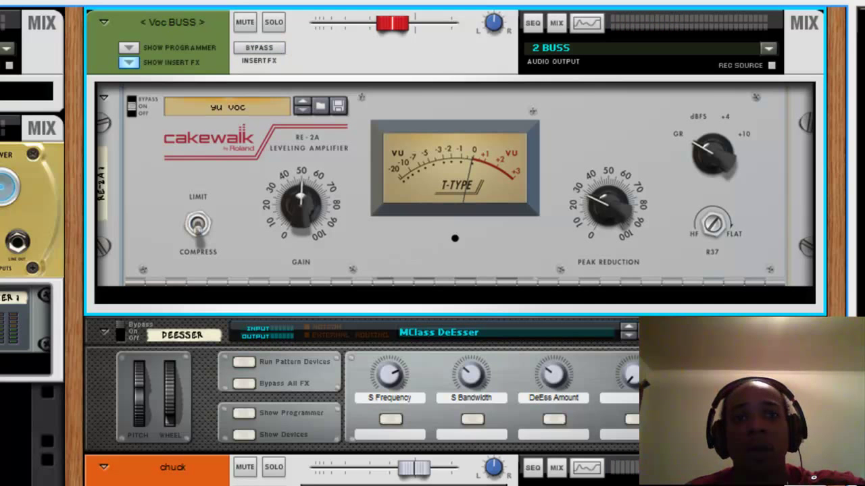
key(F5)
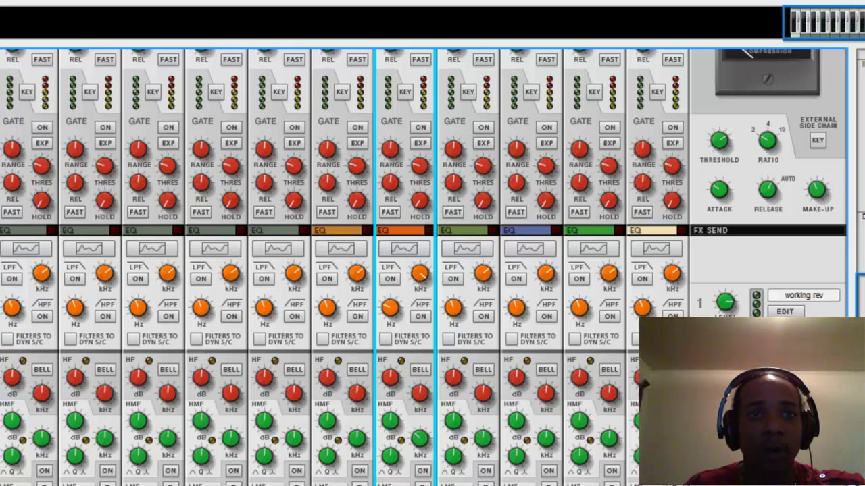
key(F6)
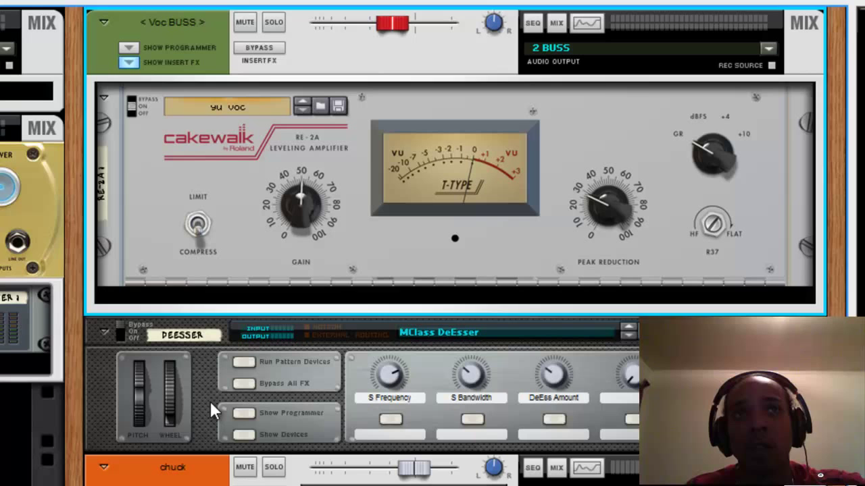
click(206, 400)
key(Tab)
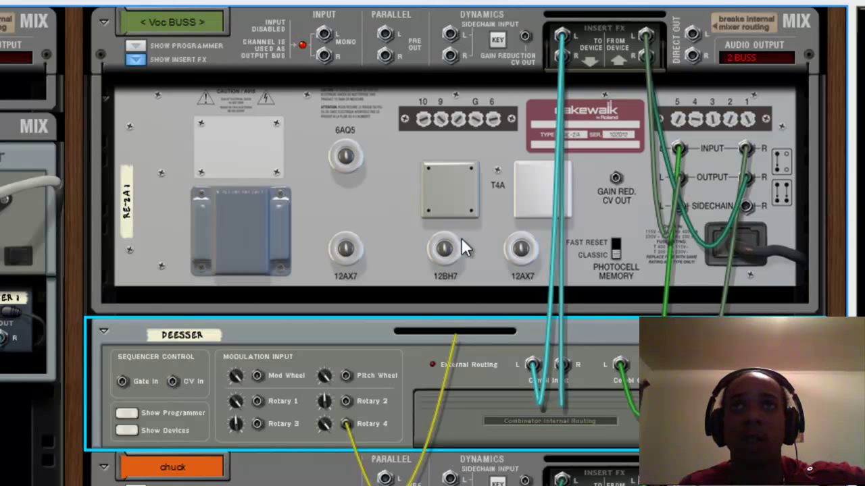
key(Tab)
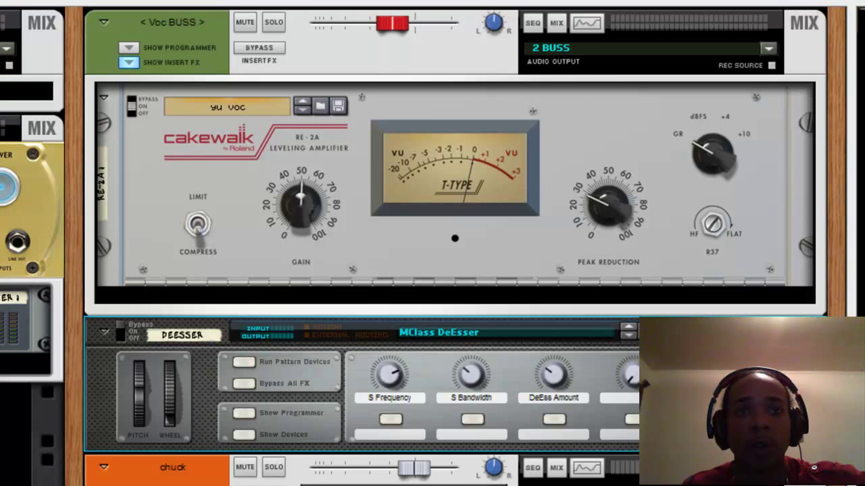
key(F5)
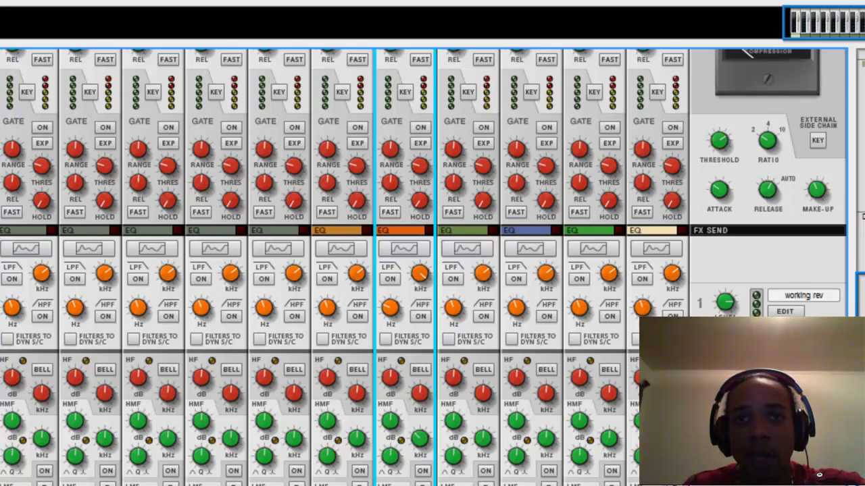
Route chuck to a new output bus, Bus 1, and open Bus 1's Spectrum EQ window
scroll(412, 405, down, 10)
right_click(412, 456)
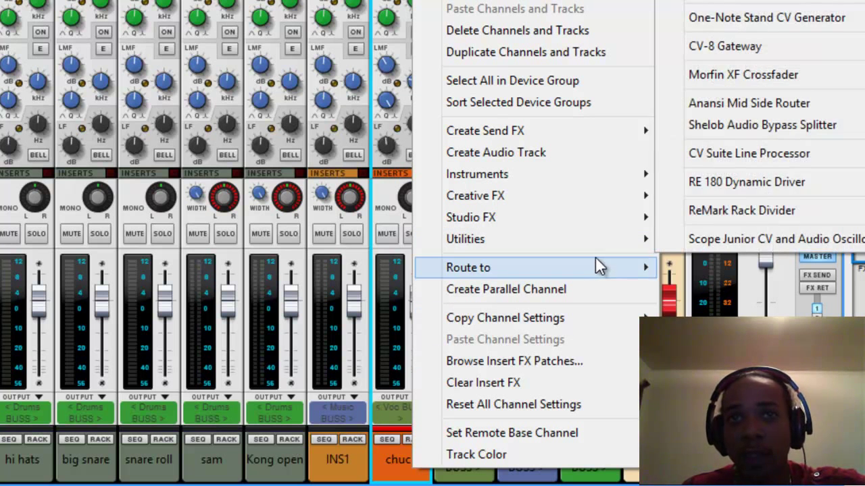
mouse_move(597, 260)
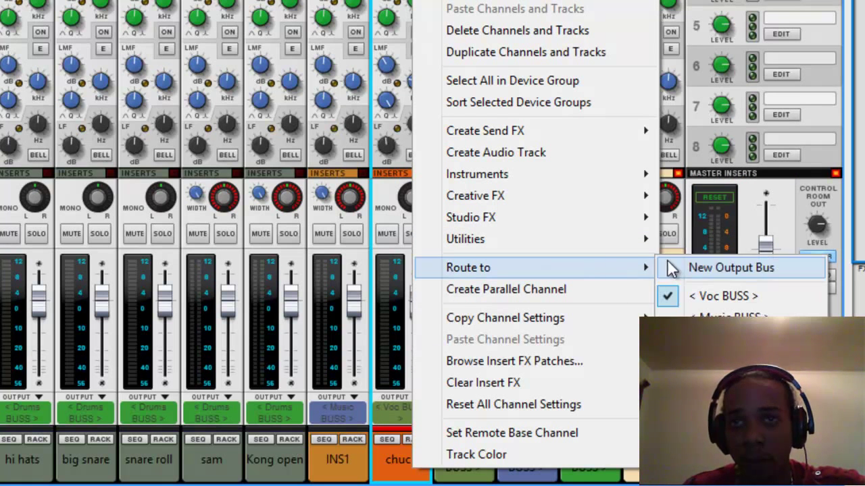
click(699, 267)
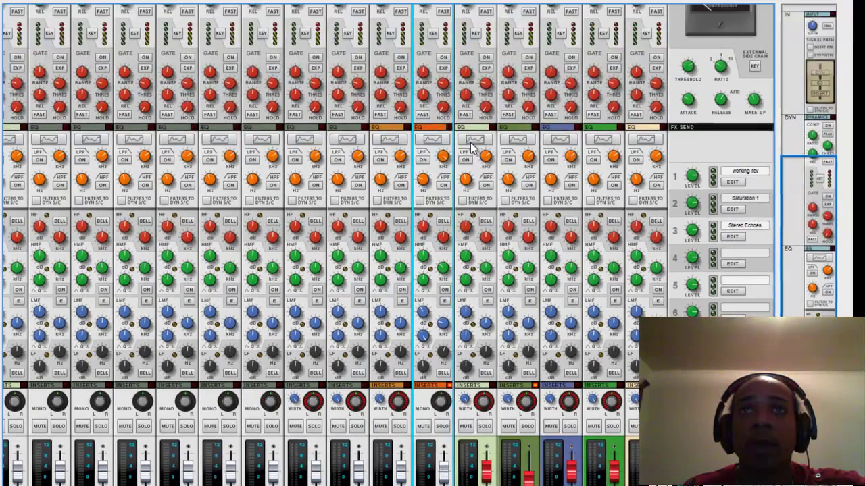
click(472, 145)
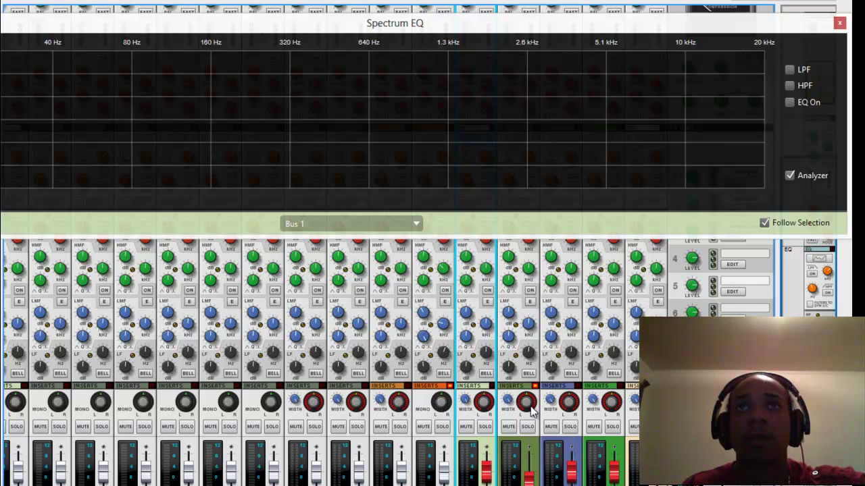
Start playback, enable both filters, and raise the high-pass cutoff to about 893 Hz
key(space)
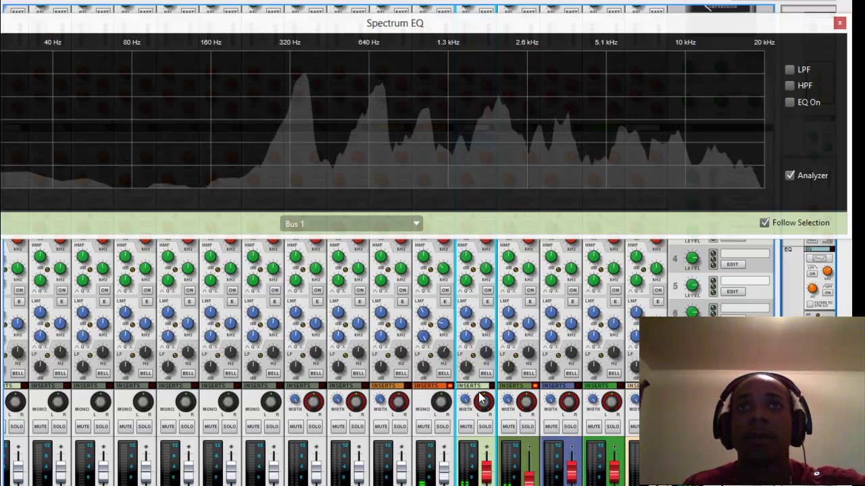
click(788, 71)
click(789, 85)
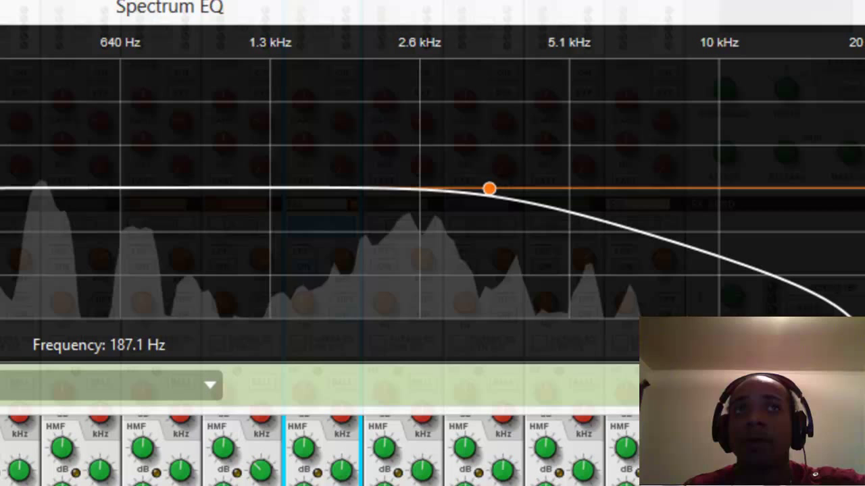
drag(228, 120, 329, 119)
drag(44, 189, 116, 191)
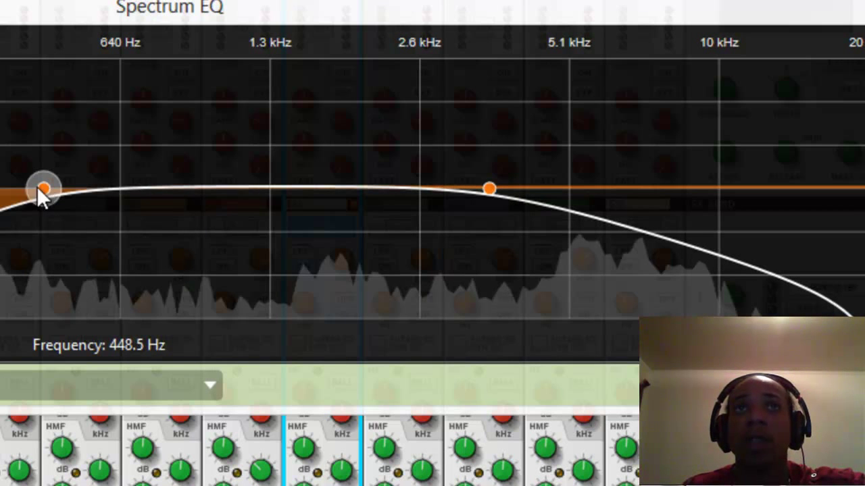
drag(38, 189, 207, 181)
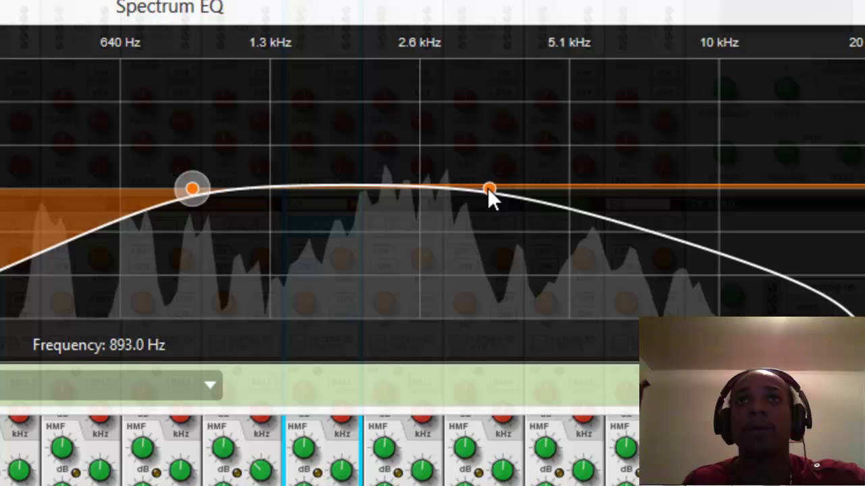
Narrow the band to a 3.41 kHz low-cut and a 5.91 kHz high-cut
drag(488, 189, 505, 190)
drag(202, 193, 378, 217)
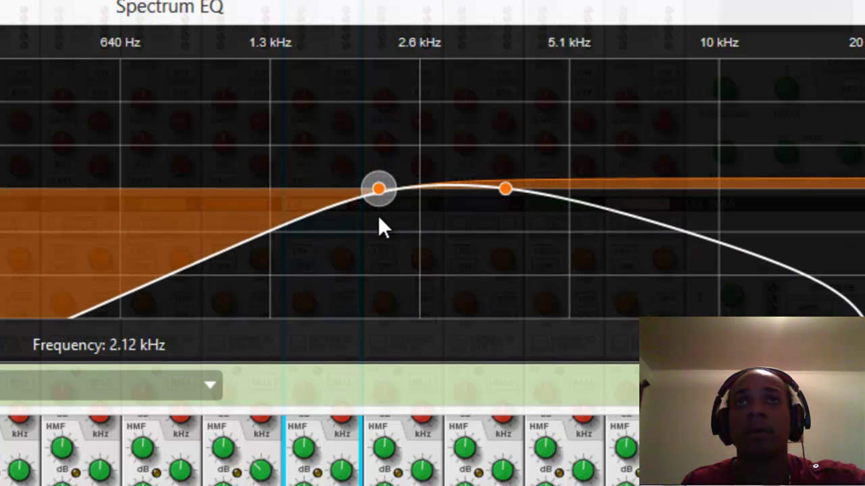
drag(505, 189, 548, 197)
drag(378, 186, 449, 204)
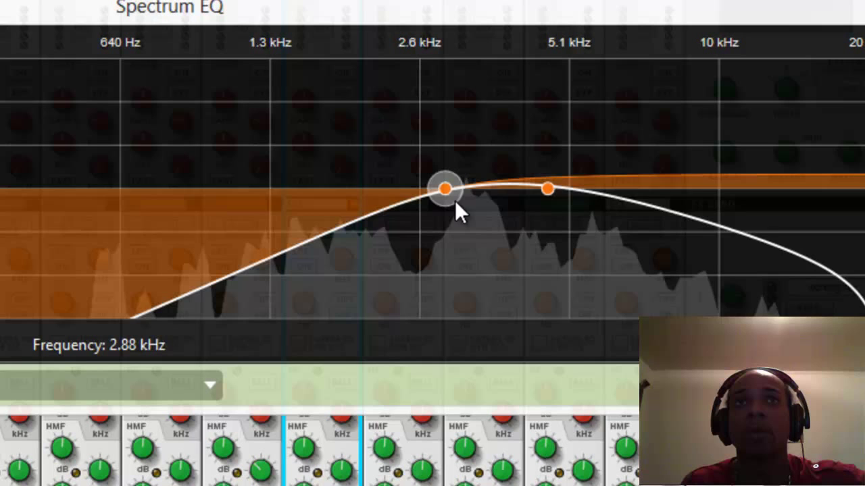
drag(554, 191, 599, 195)
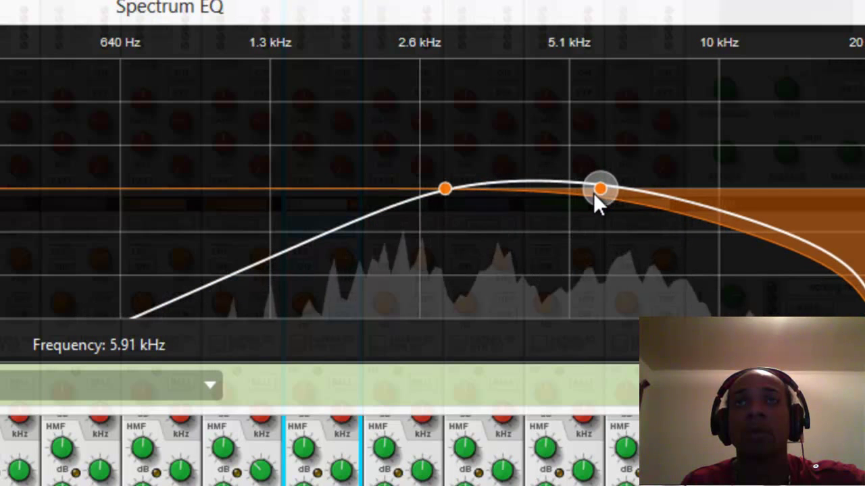
click(448, 193)
drag(468, 195, 483, 194)
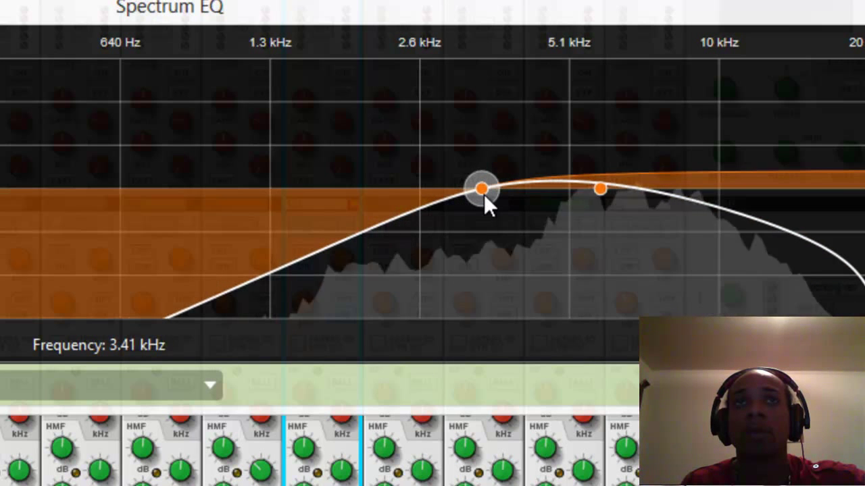
click(600, 189)
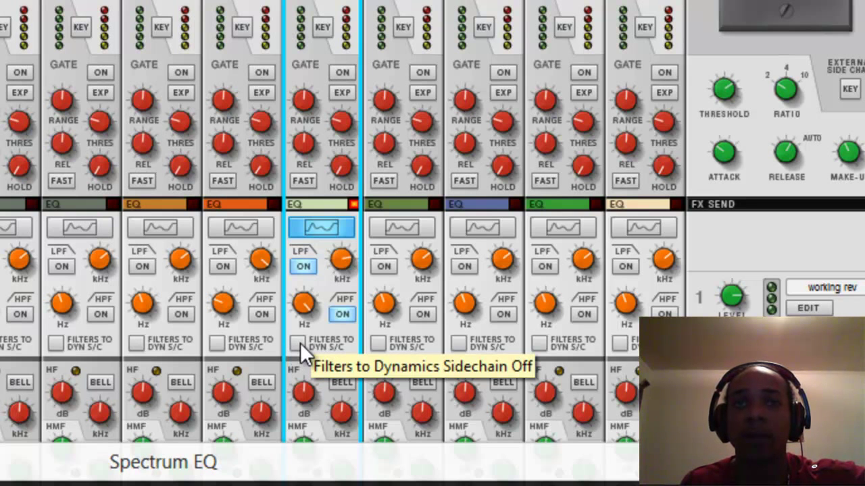
Tick 'Filters to Dyn S/C' in Bus 1's Signal Path so the filters key its compressor
click(300, 343)
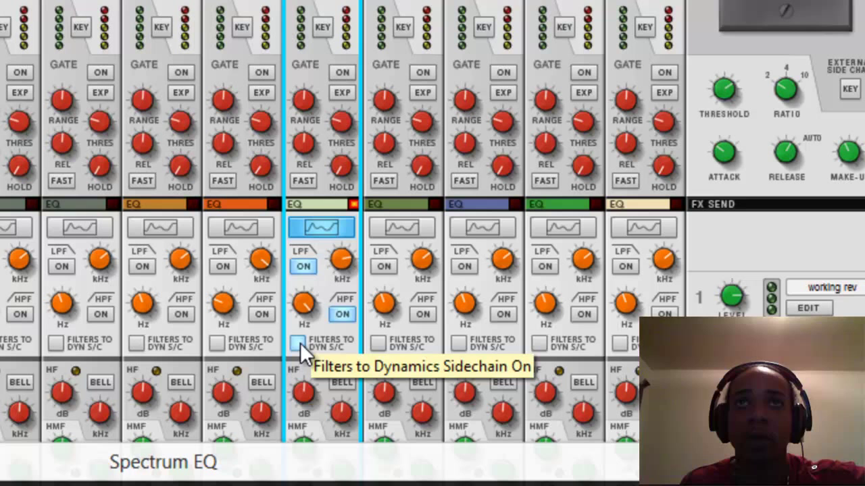
click(300, 343)
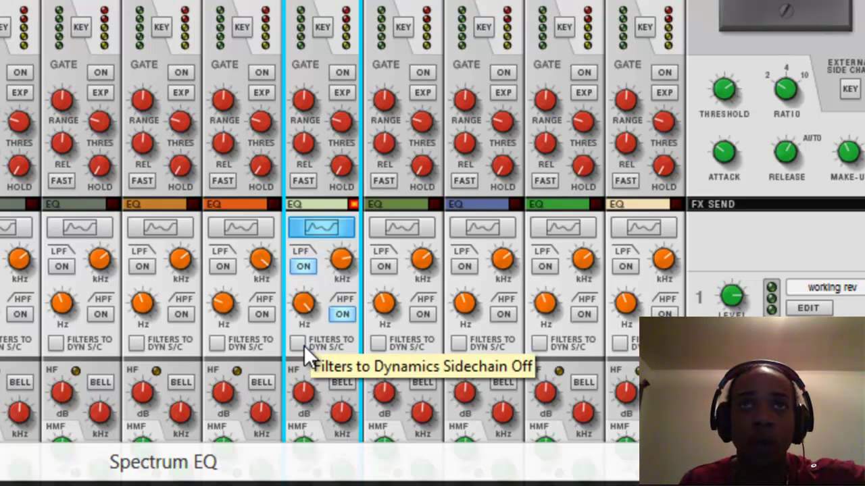
scroll(303, 341, up, 5)
scroll(330, 189, up, 3)
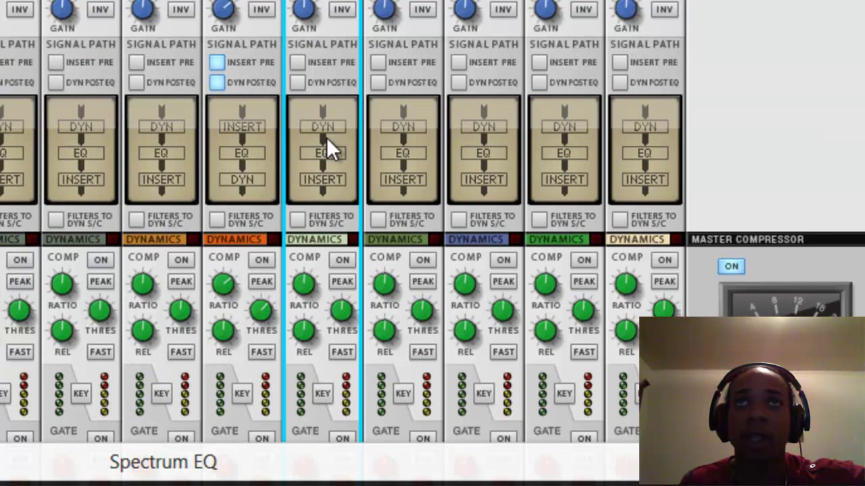
click(296, 222)
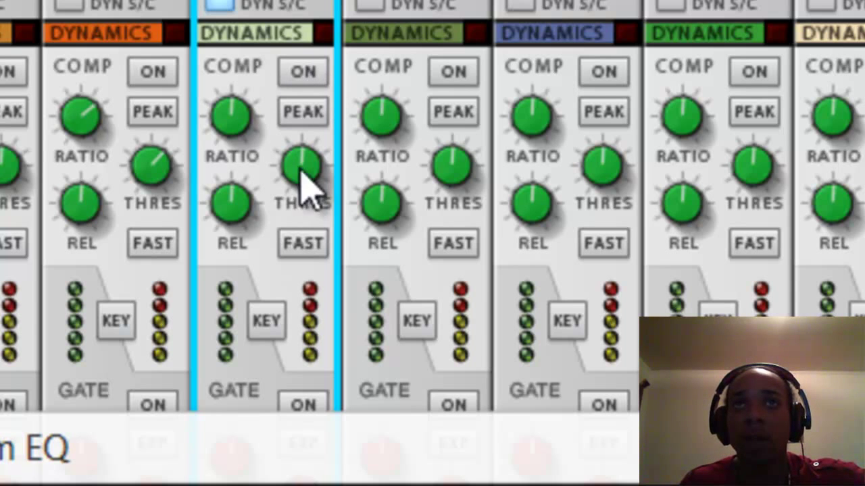
Turn on Bus 1's compressor in peak, fast-attack mode: ratio 19.2:1, threshold −42.58 dB, release ~306 ms
click(303, 112)
click(306, 244)
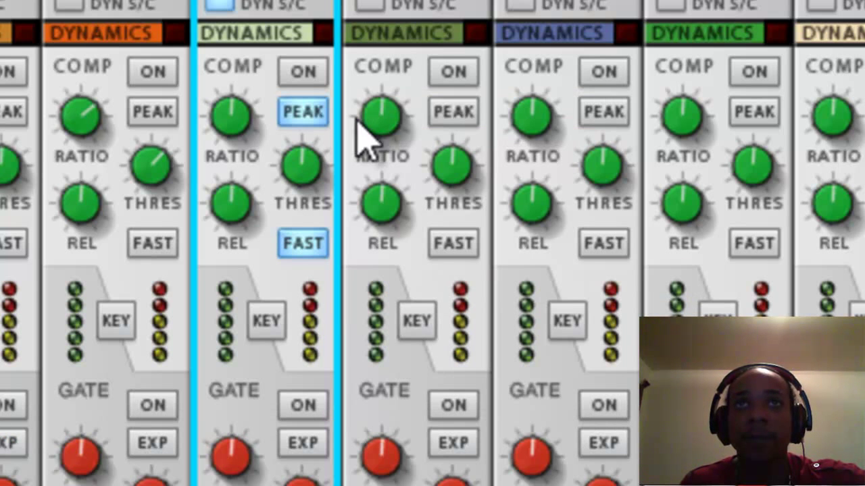
click(303, 71)
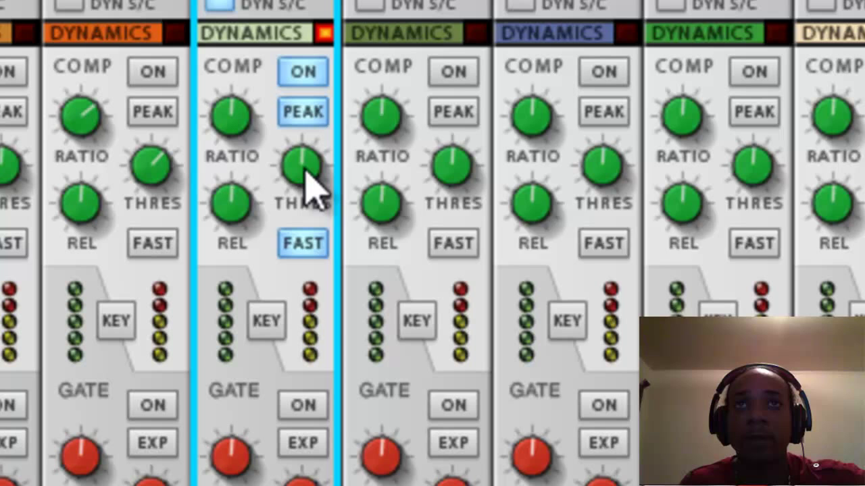
drag(233, 122, 250, 4)
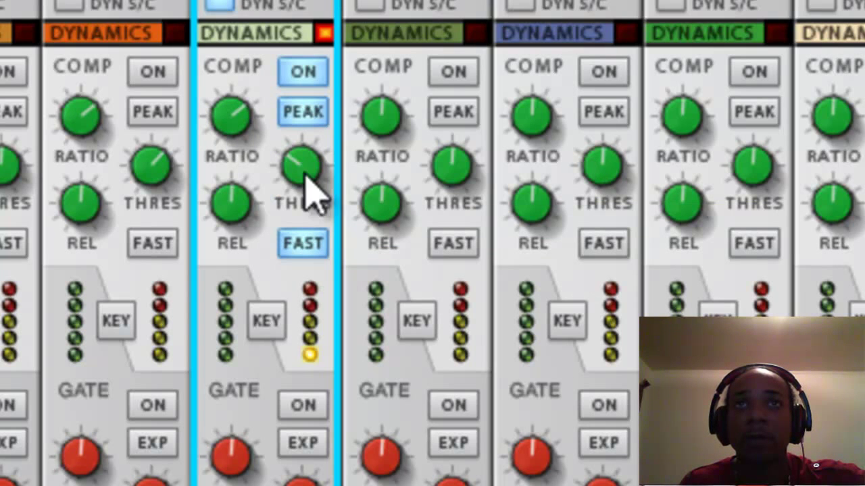
drag(309, 193, 307, 280)
drag(245, 138, 234, 20)
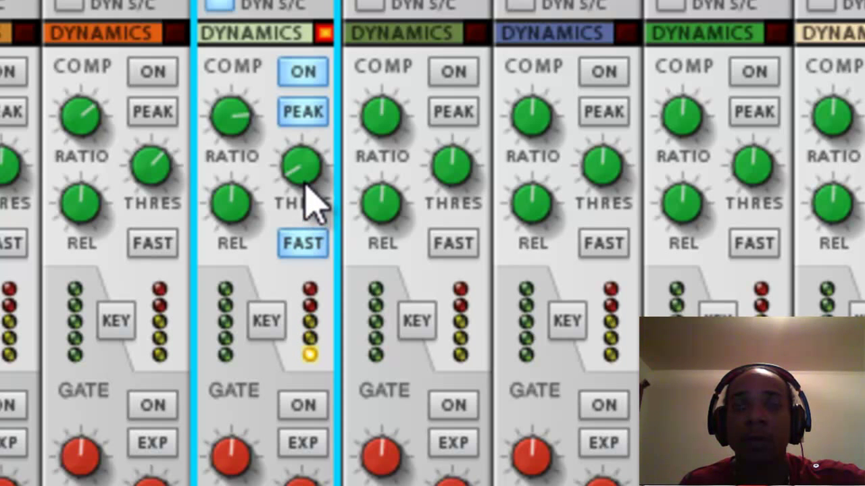
mouse_move(243, 230)
drag(243, 230, 253, 391)
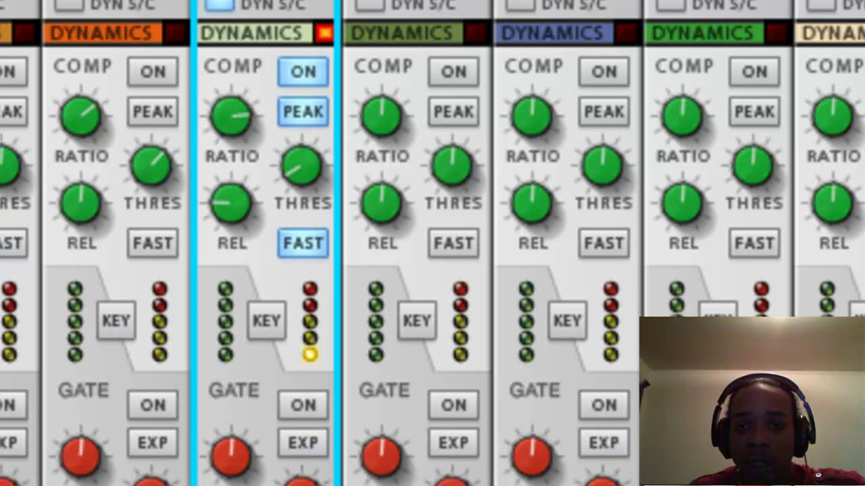
Select the mixer channel to the left and scroll down to its EQ section
right_click(283, 331)
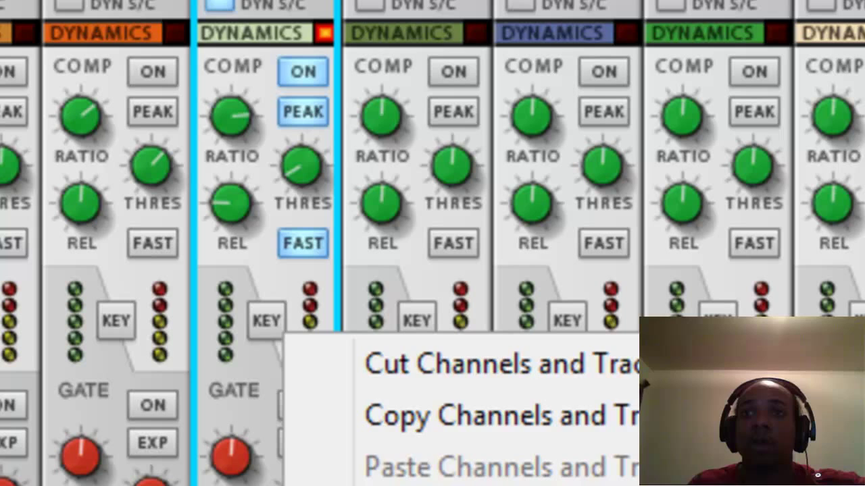
key(Escape)
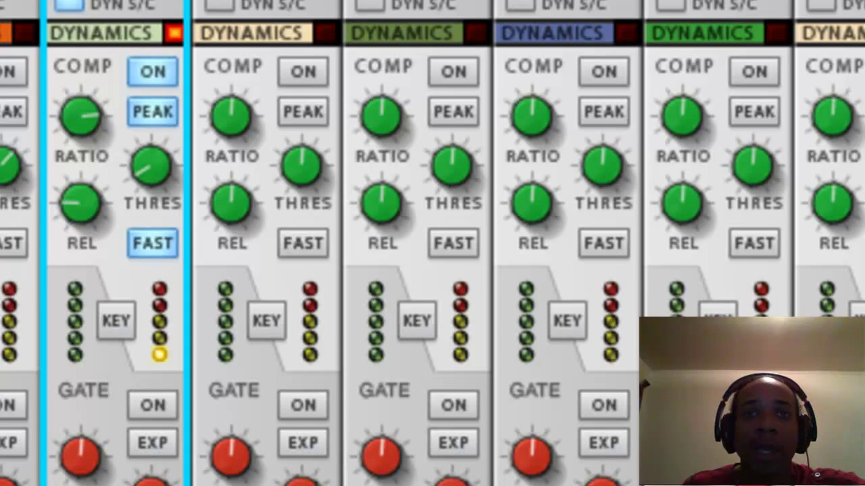
scroll(433, 243, down, 10)
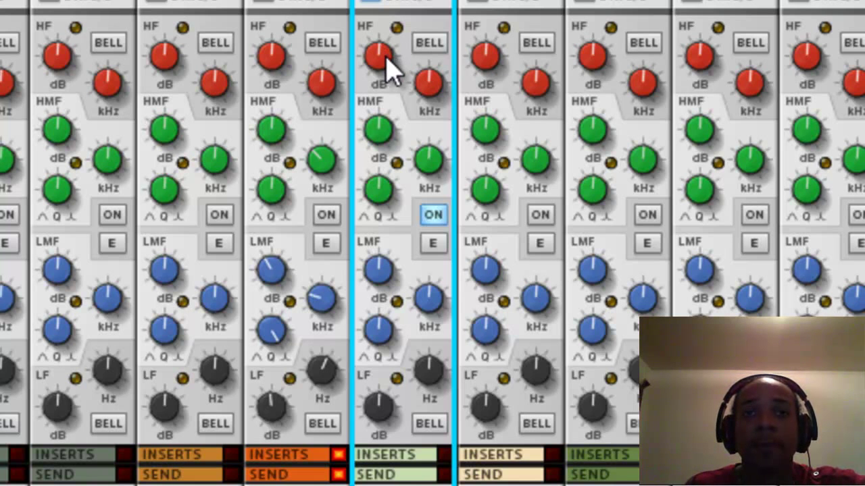
Enable channel 3's EQ and set its high band to a 5.40 dB bell at about 10.12 kHz
click(326, 214)
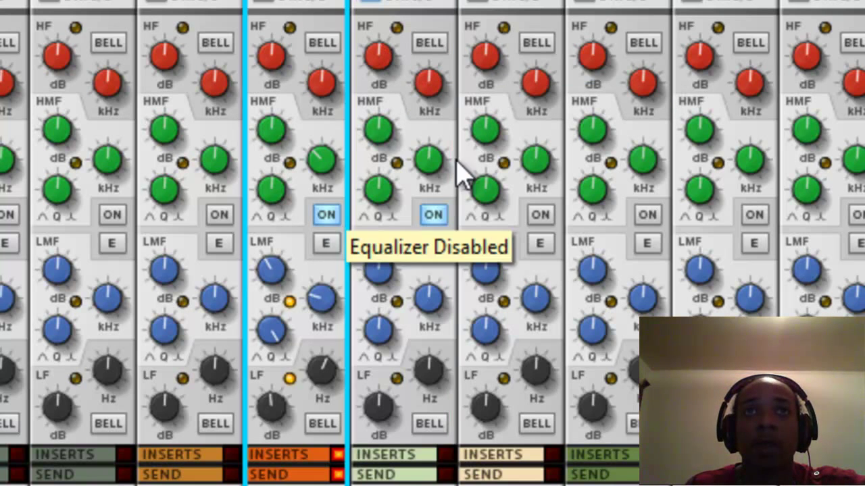
drag(272, 61, 271, 33)
drag(322, 81, 329, 6)
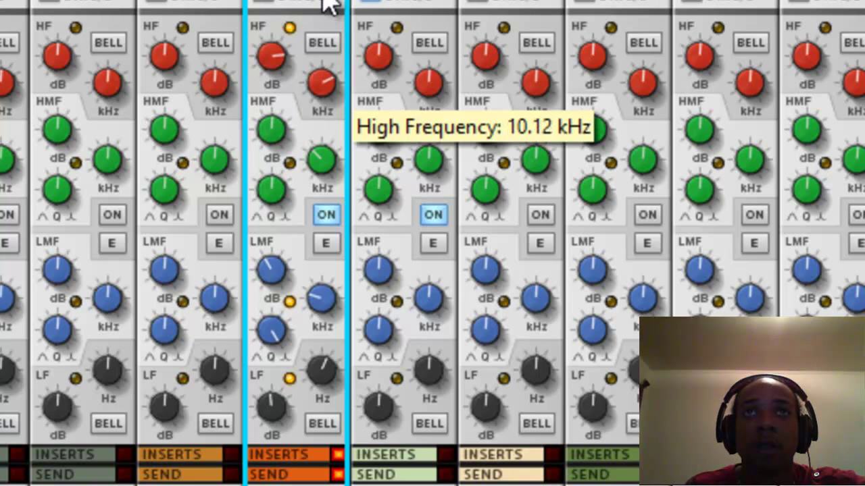
click(316, 42)
drag(281, 72, 285, 122)
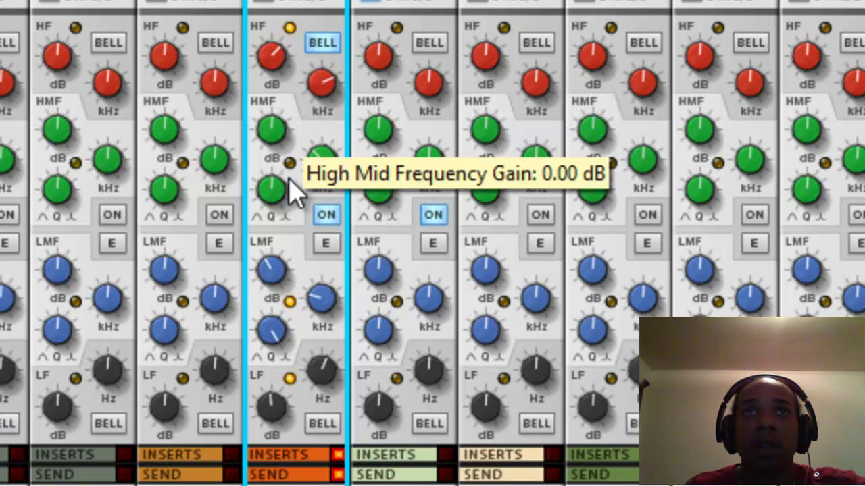
click(319, 221)
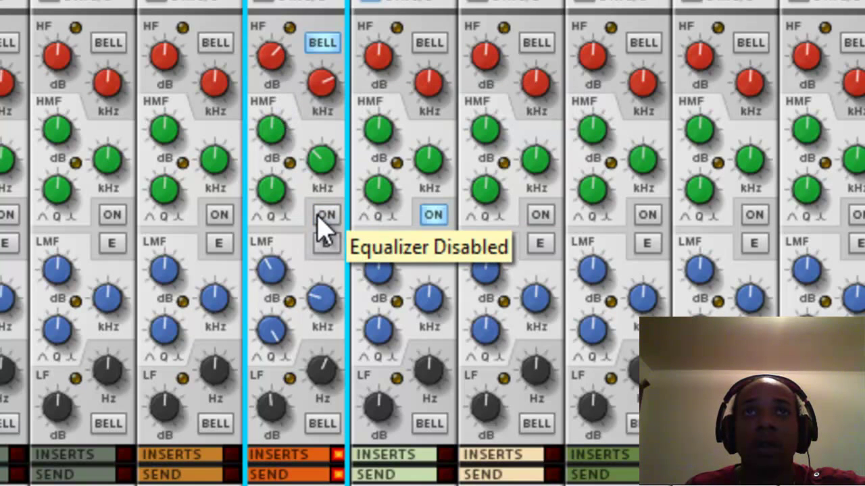
click(320, 214)
Boost the high-mid band 2.22 dB at 2.05 kHz with Q 1.14, comparing against EQ bypass
drag(274, 127, 290, 102)
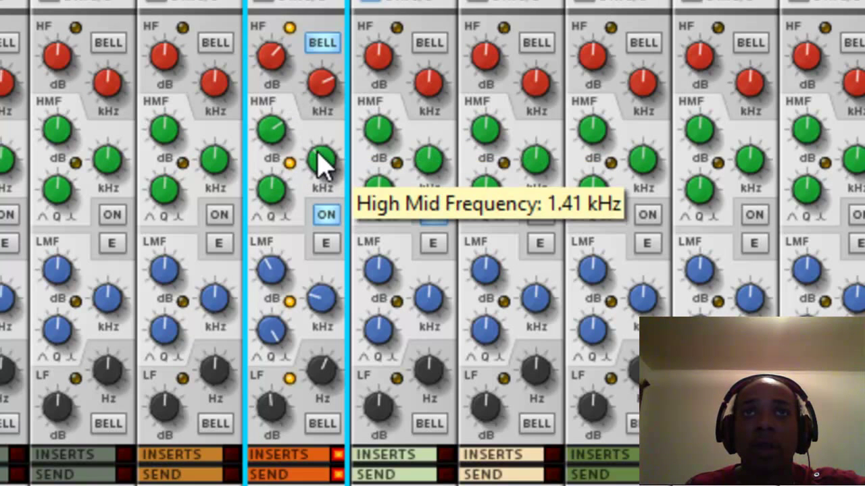
drag(316, 153, 311, 76)
drag(283, 183, 282, 270)
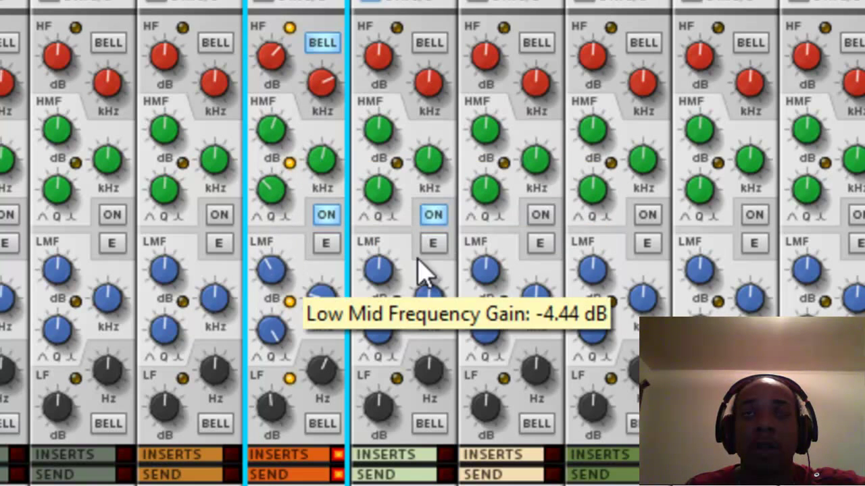
click(324, 215)
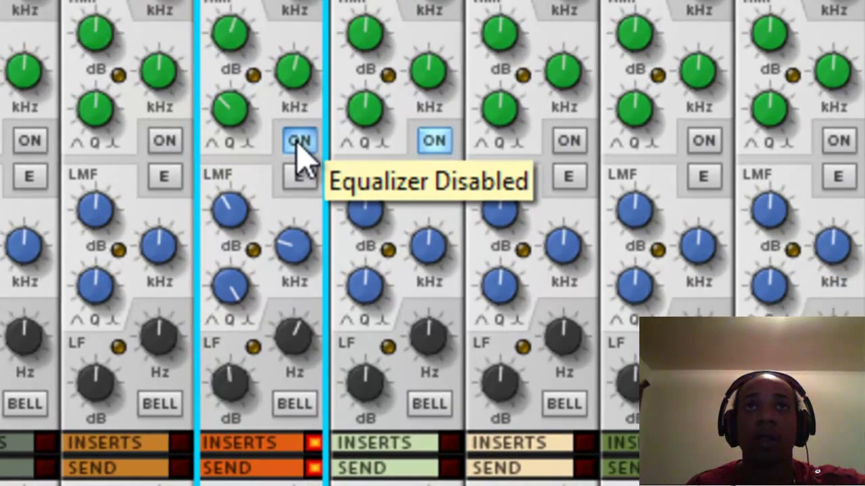
click(325, 215)
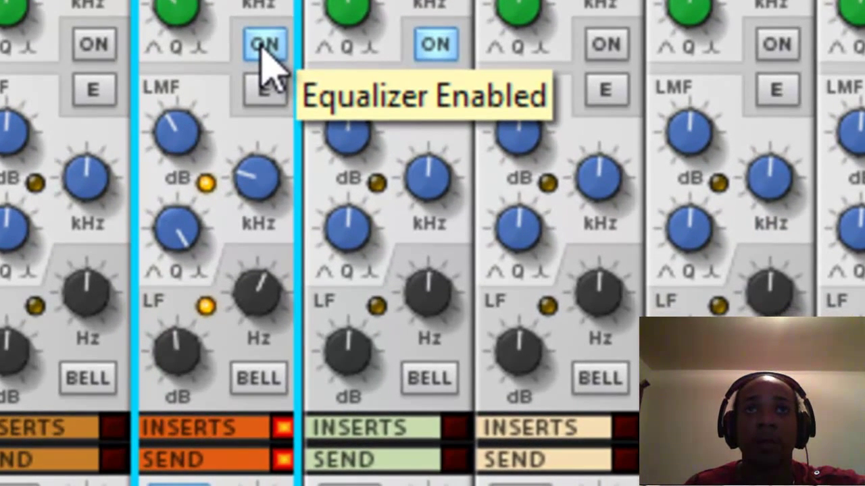
click(262, 44)
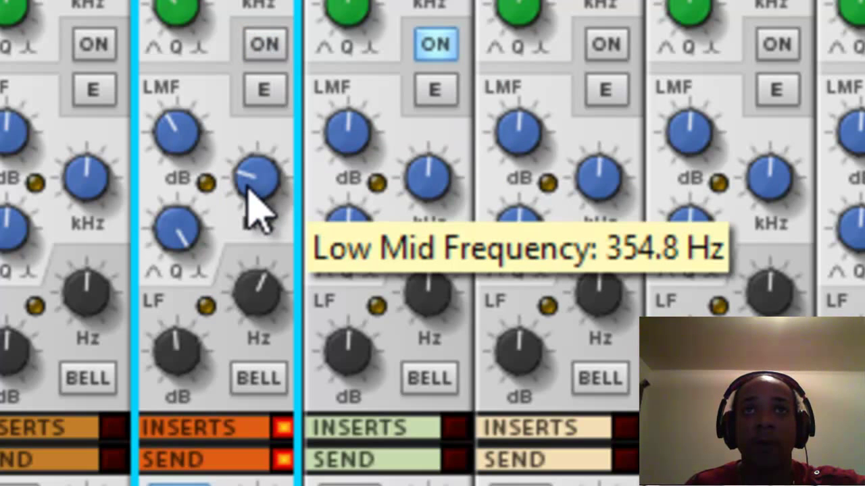
click(264, 48)
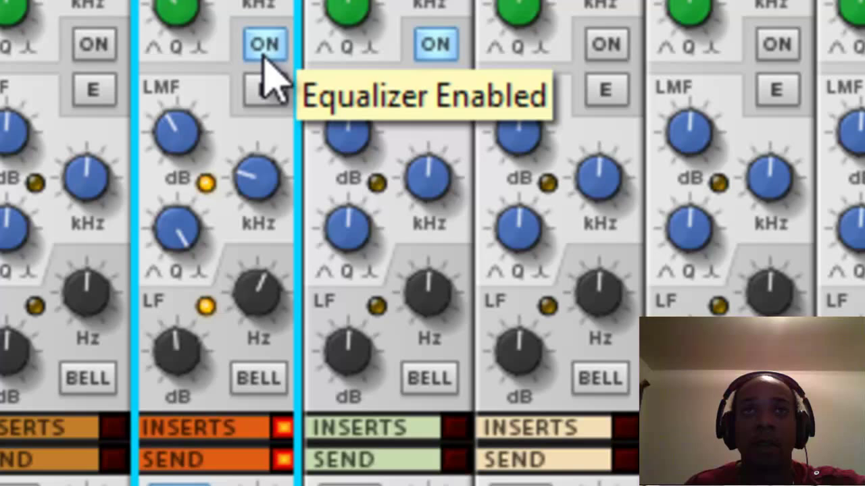
click(264, 54)
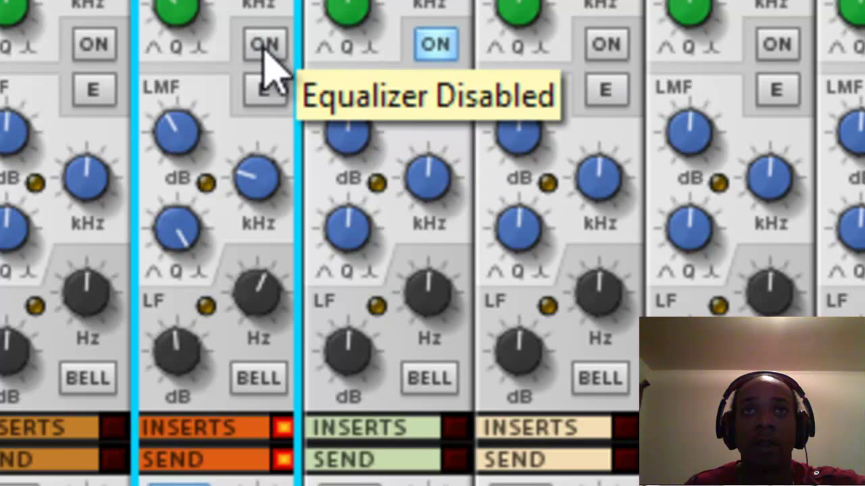
click(264, 54)
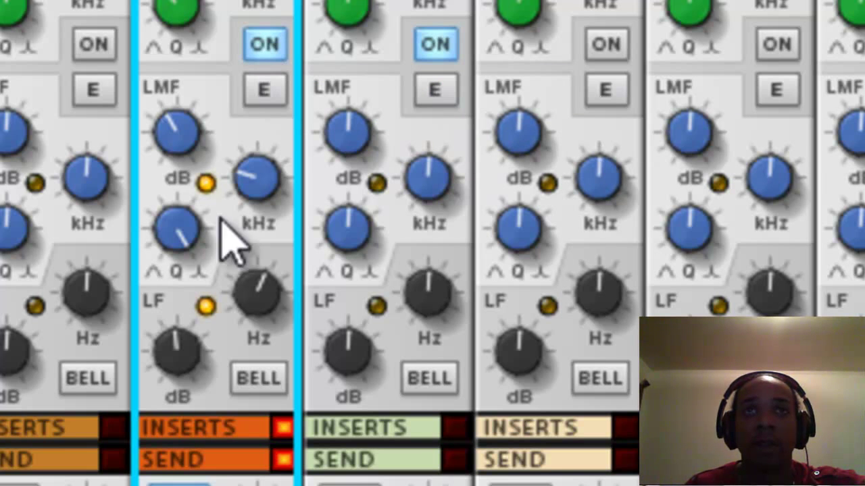
Raise the chuck channel's low-mid EQ gain slightly and compare it with the EQ bypassed
drag(191, 129, 187, 82)
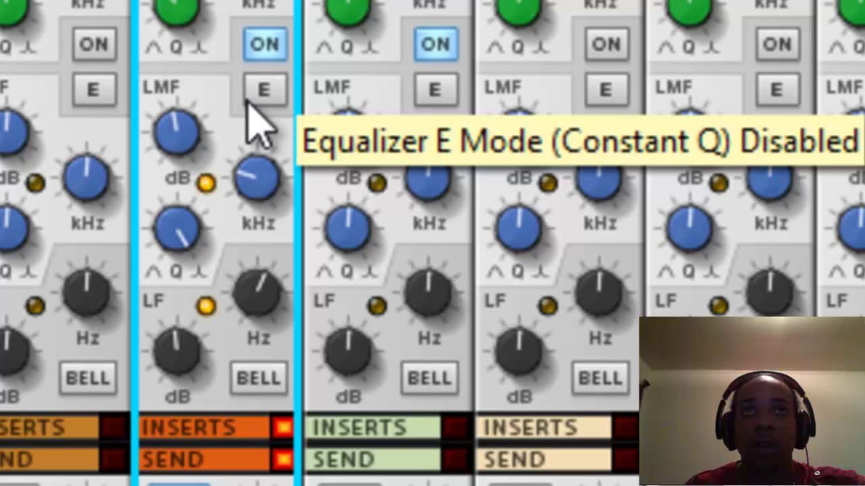
click(264, 46)
click(264, 45)
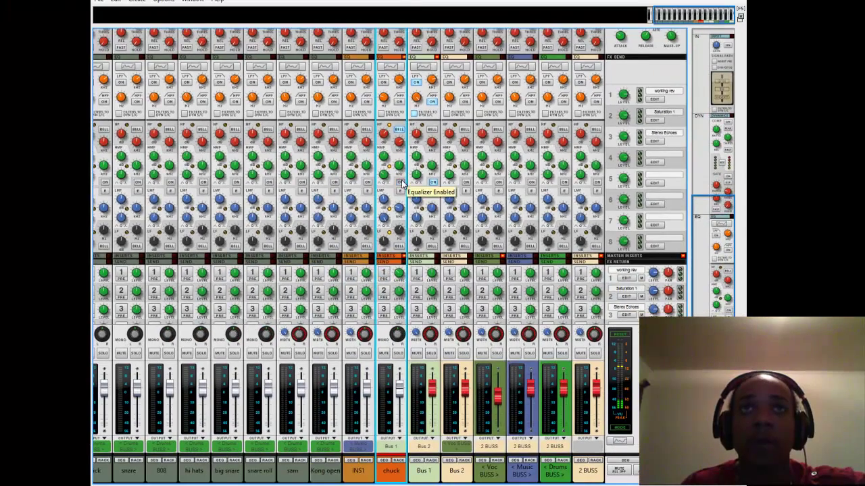
Bring up the rack window holding the vocal bus and de-esser devices
scroll(402, 184, up, 5)
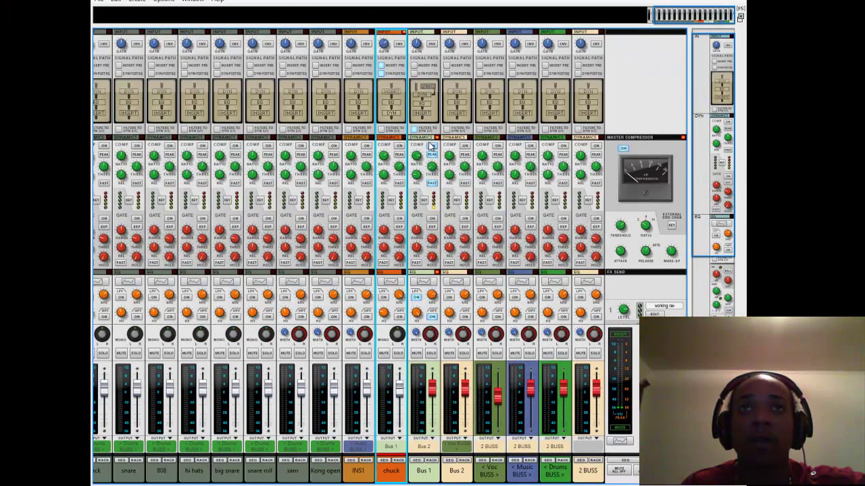
scroll(331, 404, down, 5)
mouse_move(265, 482)
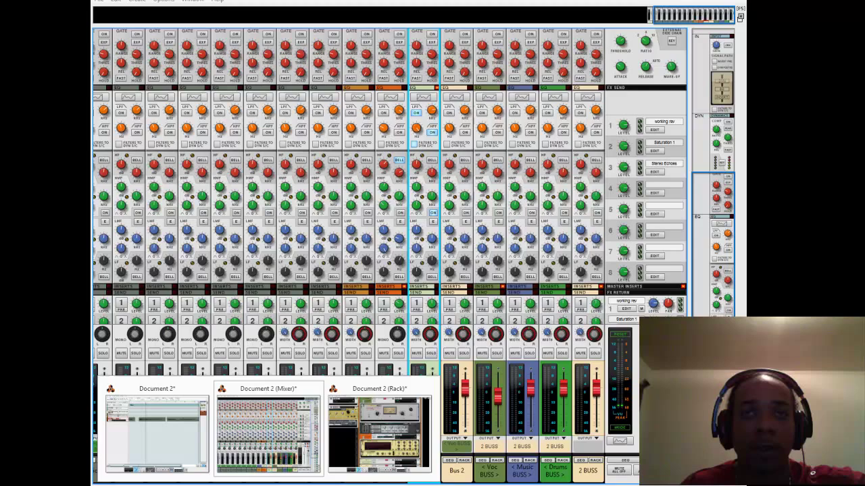
click(399, 465)
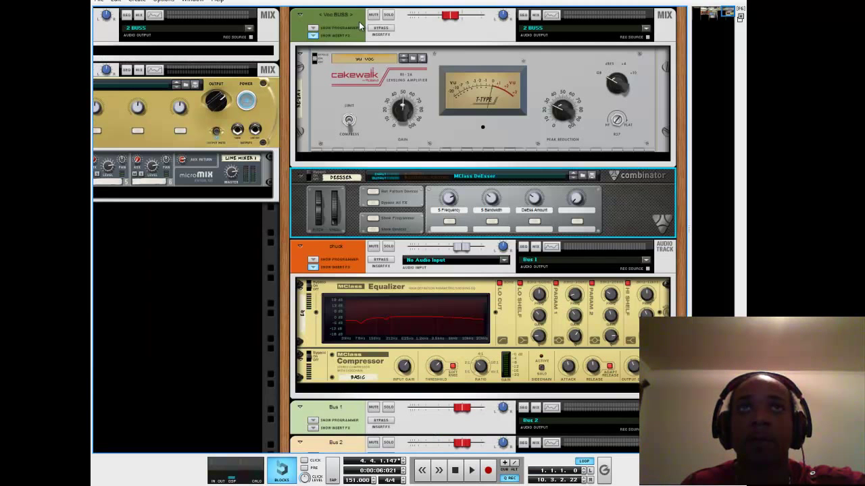
Play the song, A/B the Voc BUSS and chuck insert effects via bypass, then return to the mixer
click(381, 28)
click(379, 259)
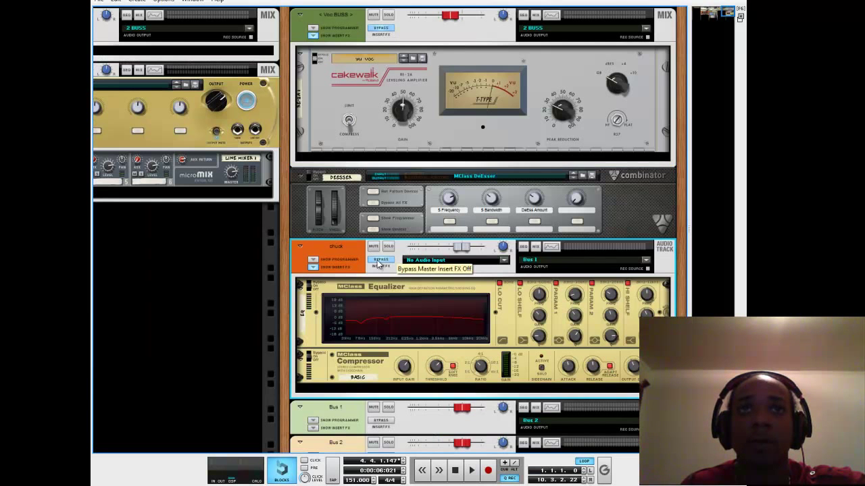
click(472, 470)
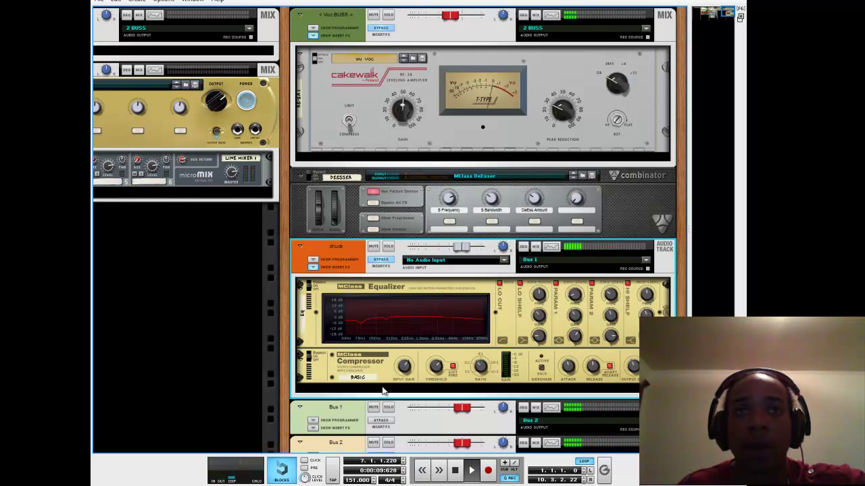
click(380, 259)
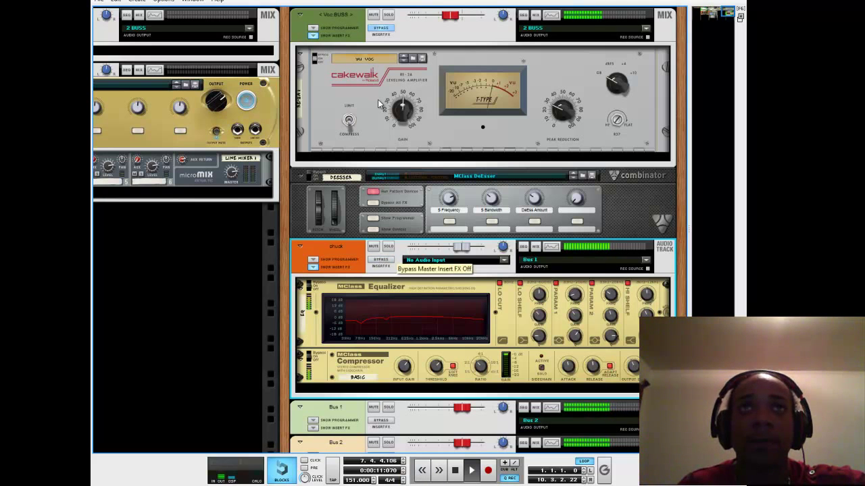
click(379, 29)
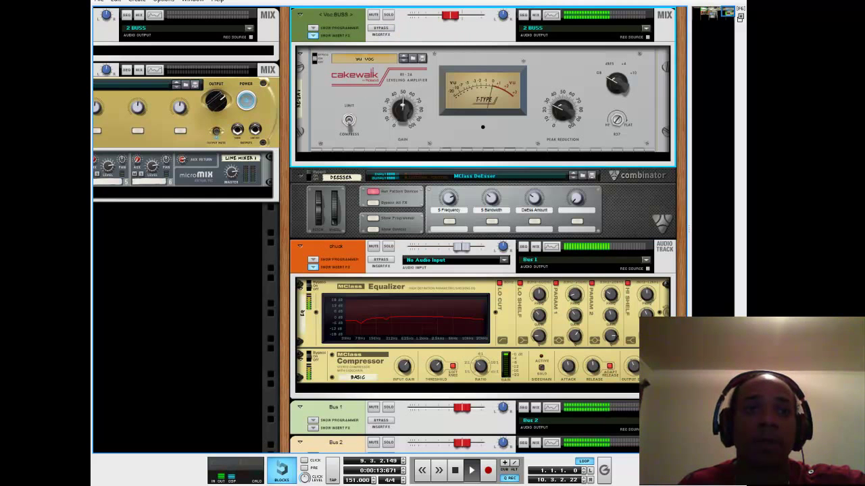
click(282, 435)
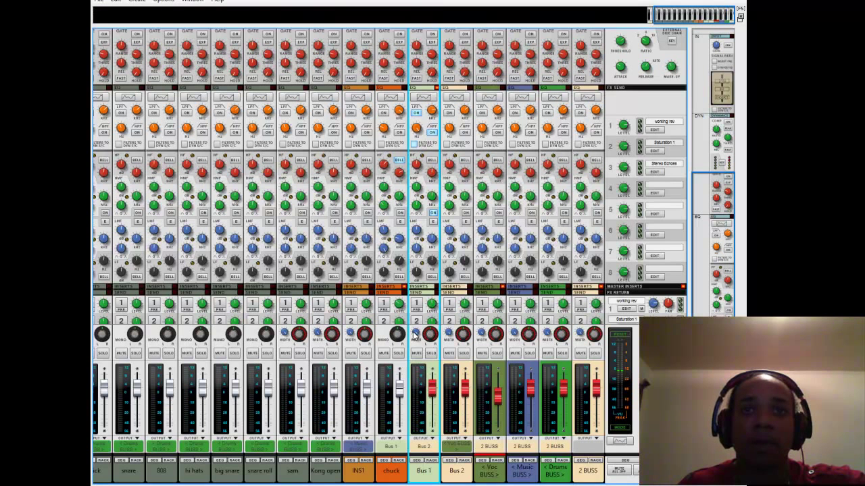
Send chuck to the working rev on FX Send 1, set Bus 1's compressor to peak, and return to the rack
click(383, 303)
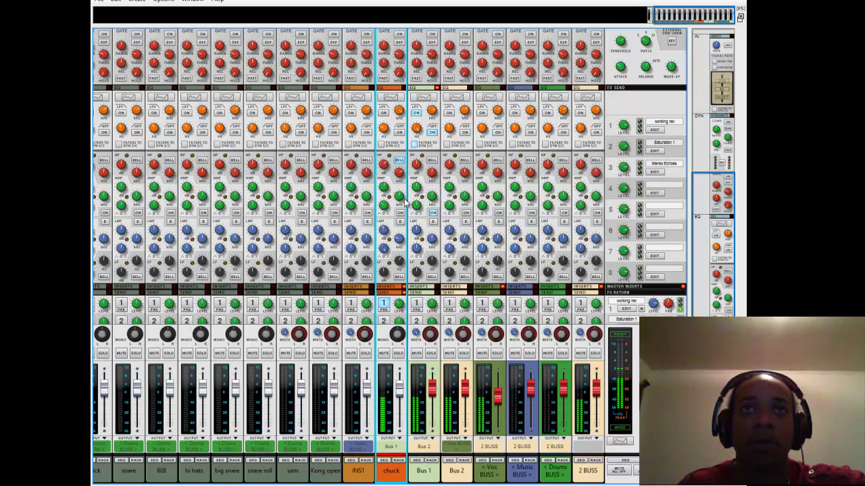
scroll(403, 122, up, 5)
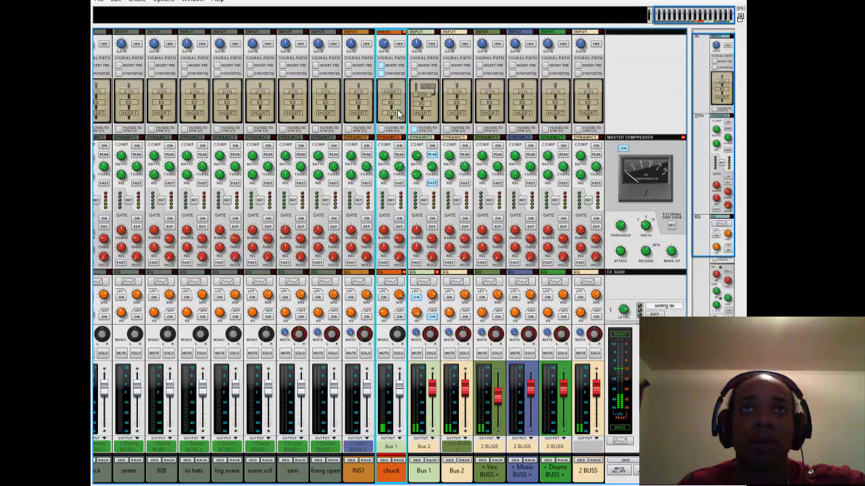
click(432, 154)
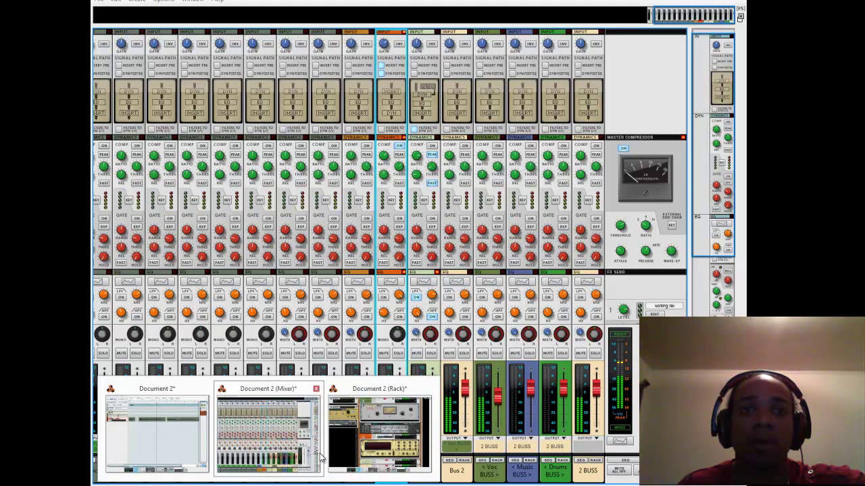
click(345, 461)
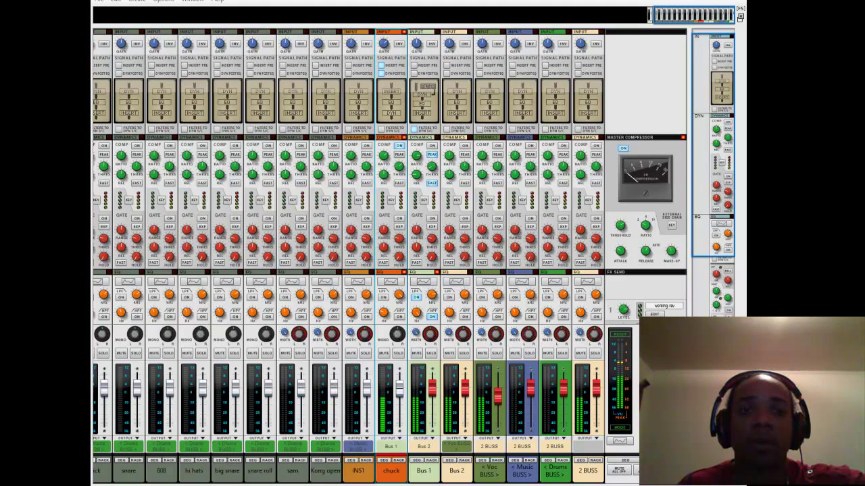
click(417, 479)
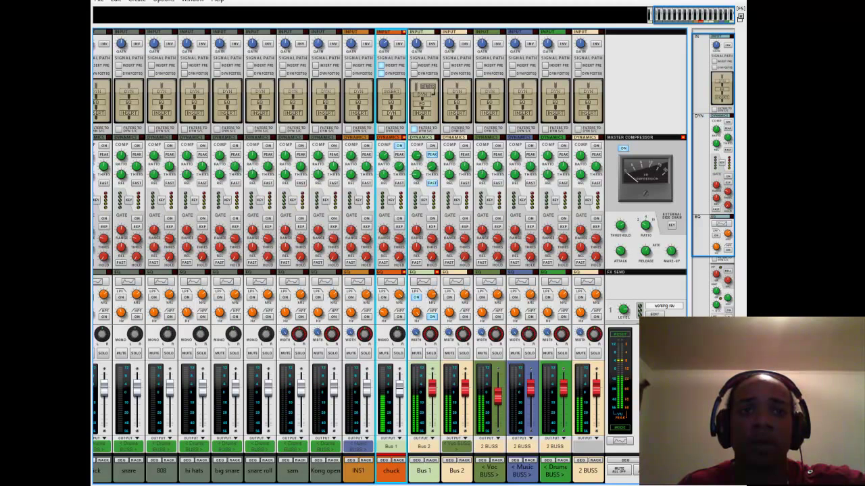
Stop playback and move the rack view to the master section and Working Rev combinator
mouse_move(417, 478)
click(377, 440)
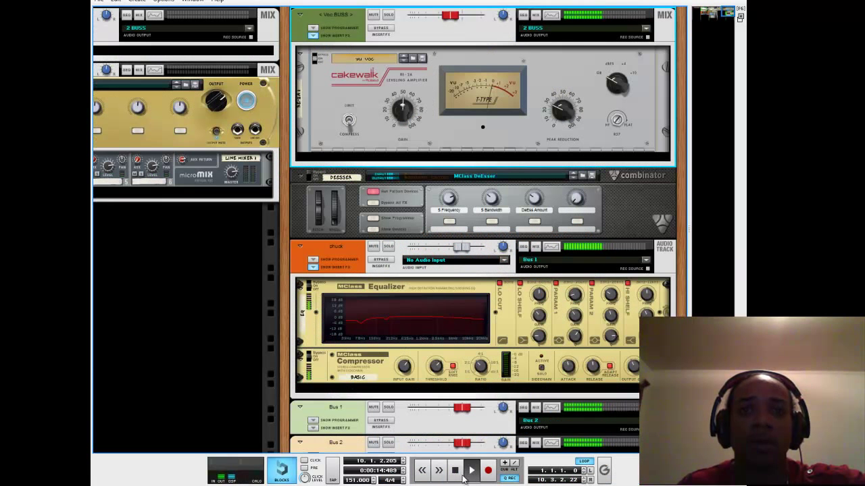
click(455, 472)
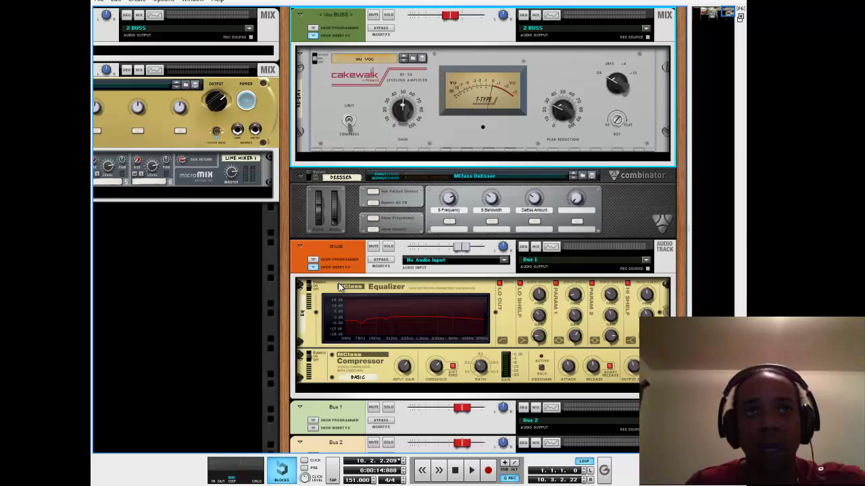
scroll(340, 287, left, 5)
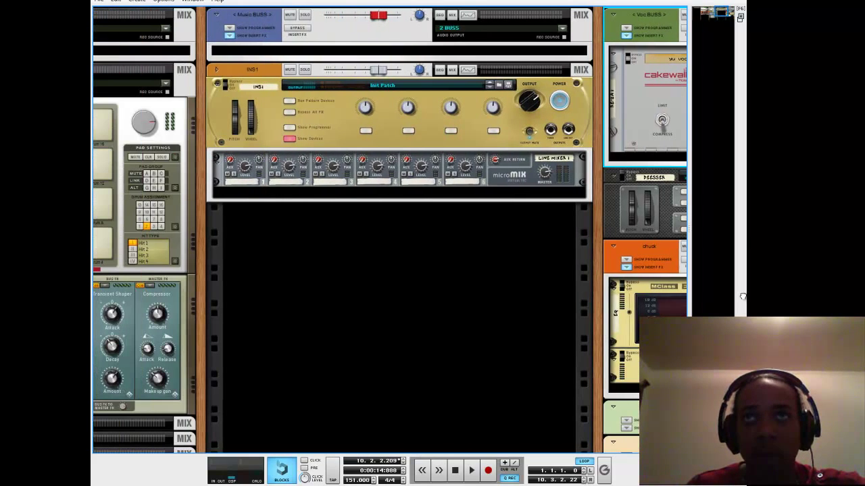
mouse_move(723, 13)
mouse_down()
mouse_move(715, 8)
mouse_move(711, 18)
mouse_up()
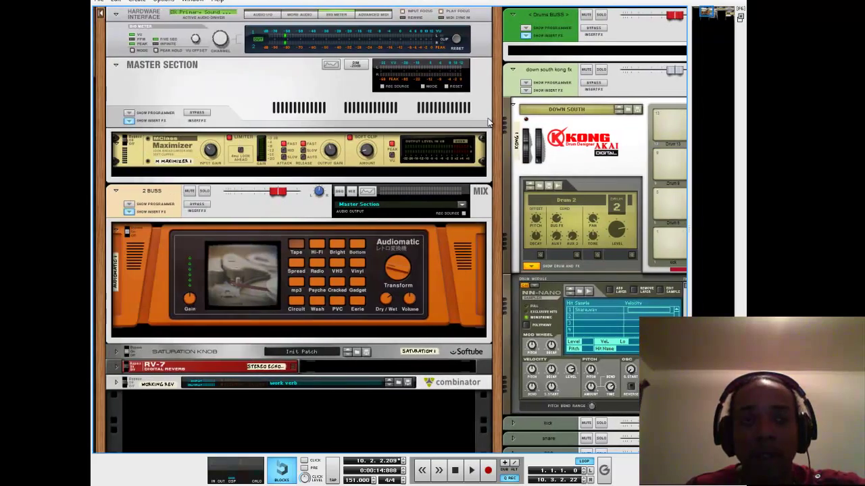
Show the Working Rev combinator's RV7000 reverb, Spider splitter, MClass Compressor and Equalizer
click(119, 383)
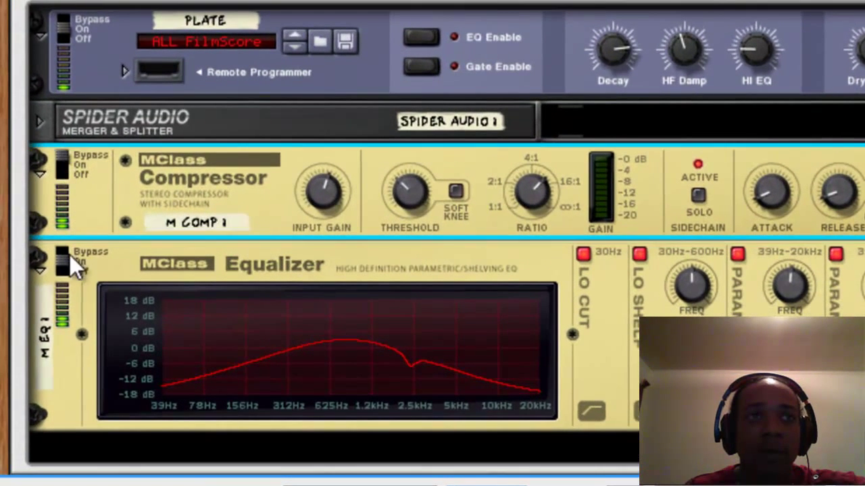
Unfold the Spider Audio splitter and flip the rack to view the reverb-to-compressor cabling
key(Down)
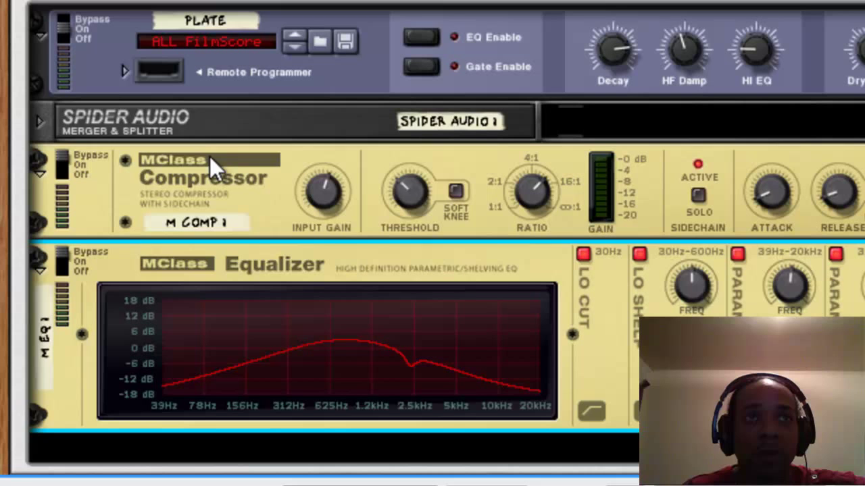
click(38, 113)
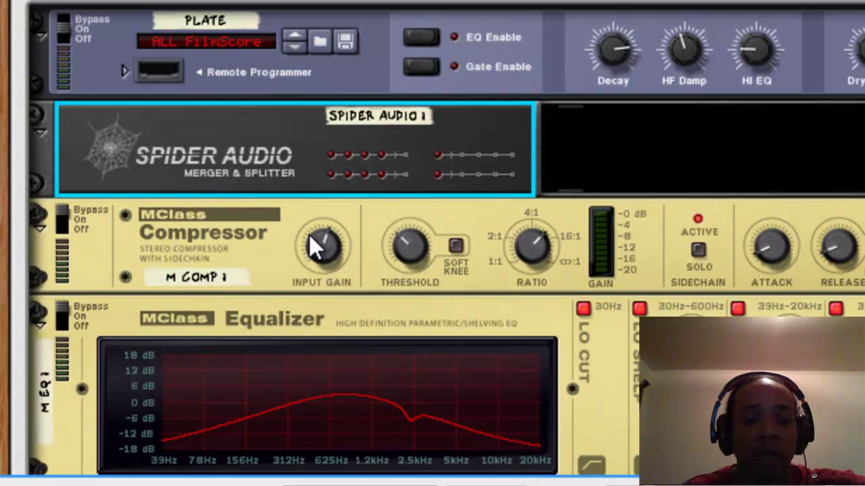
key(Tab)
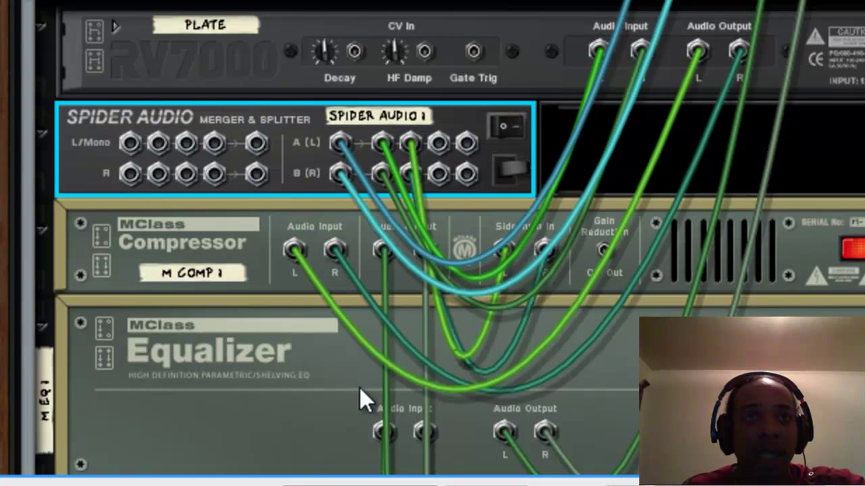
Nudge the Spider Audio device and flip the rack back to its front panels
drag(359, 388, 285, 393)
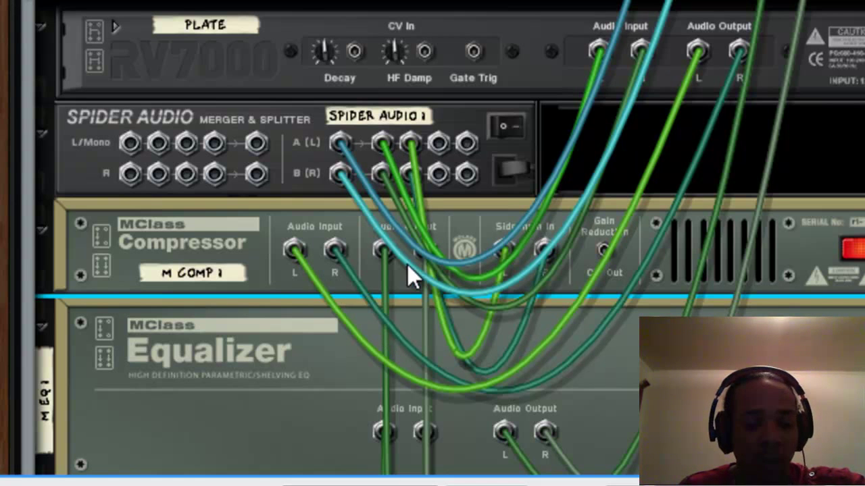
key(Tab)
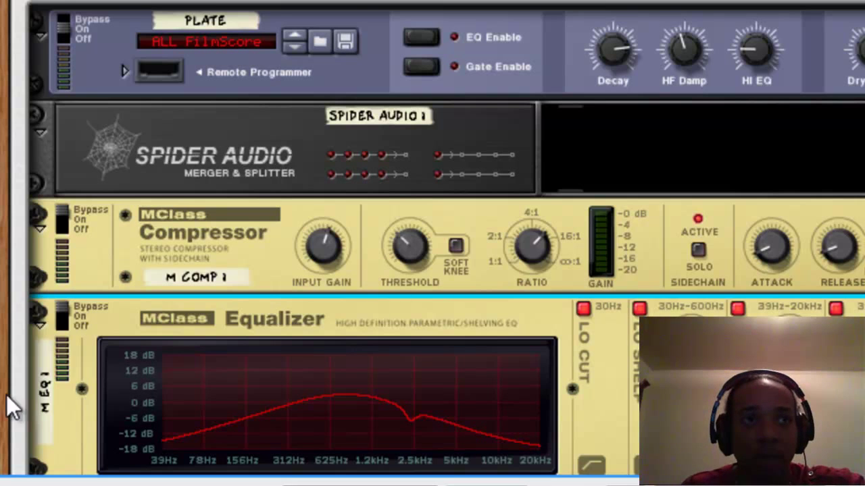
Collapse the MClass Equalizer and MClass Compressor into slim strips
click(48, 326)
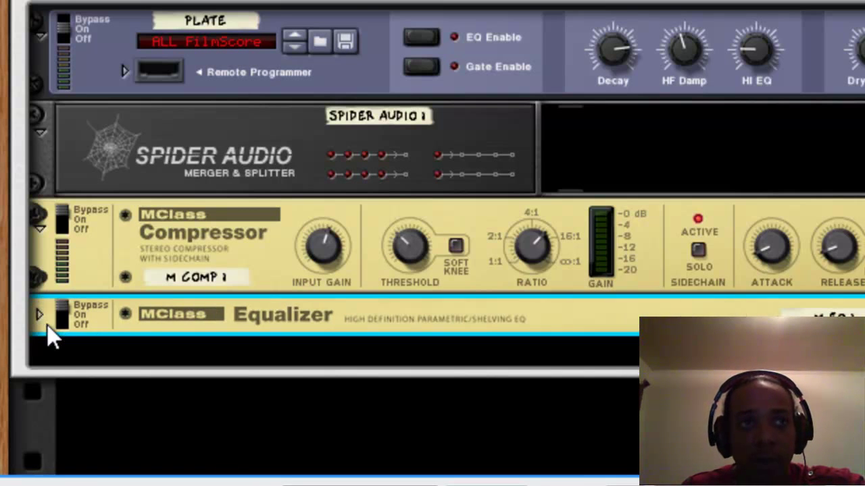
click(42, 226)
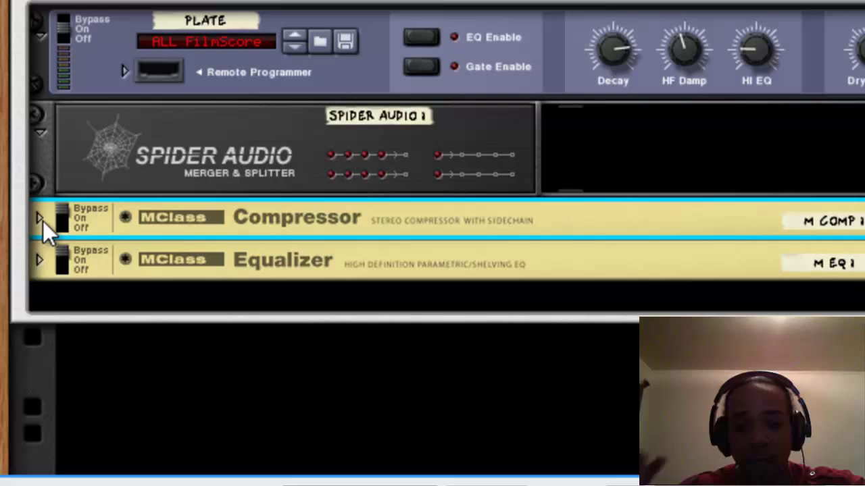